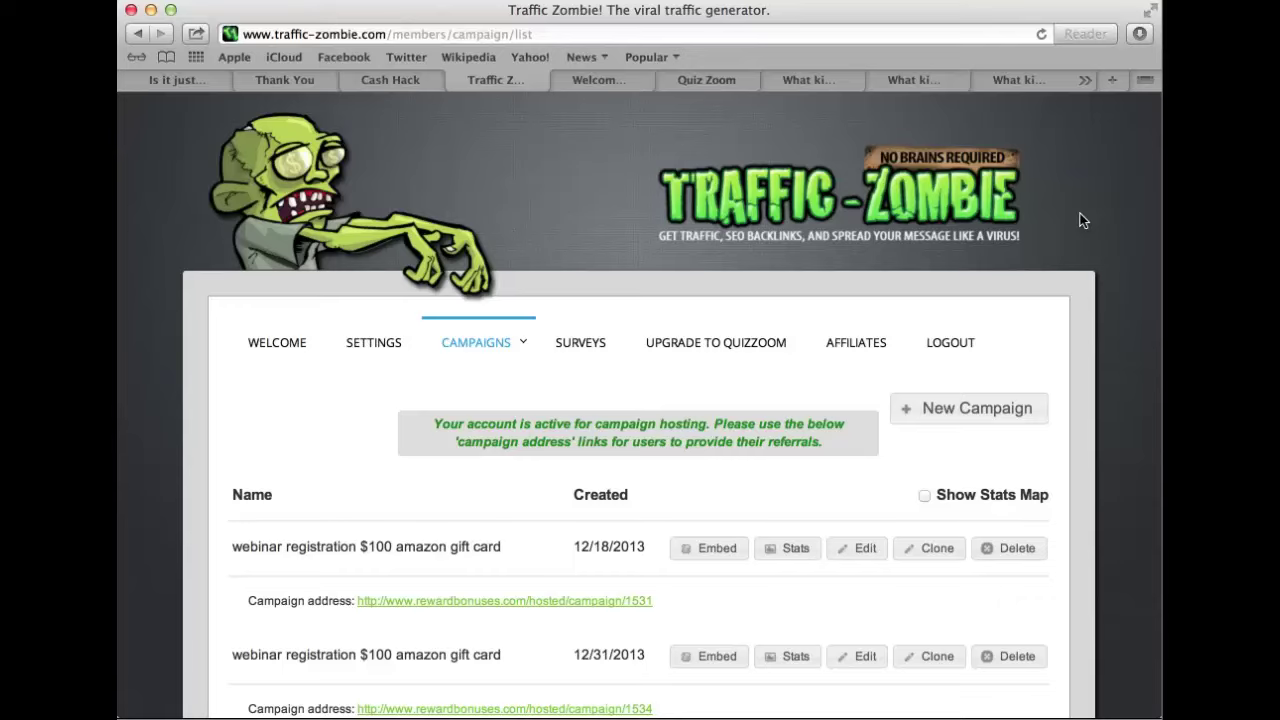
Scroll the Campaigns list to its end, past 'make it big 2015' to 'tee advantage'.
{"action": "scroll", "coordinate": [1080, 214], "scroll_direction": "down", "scroll_amount": 2}
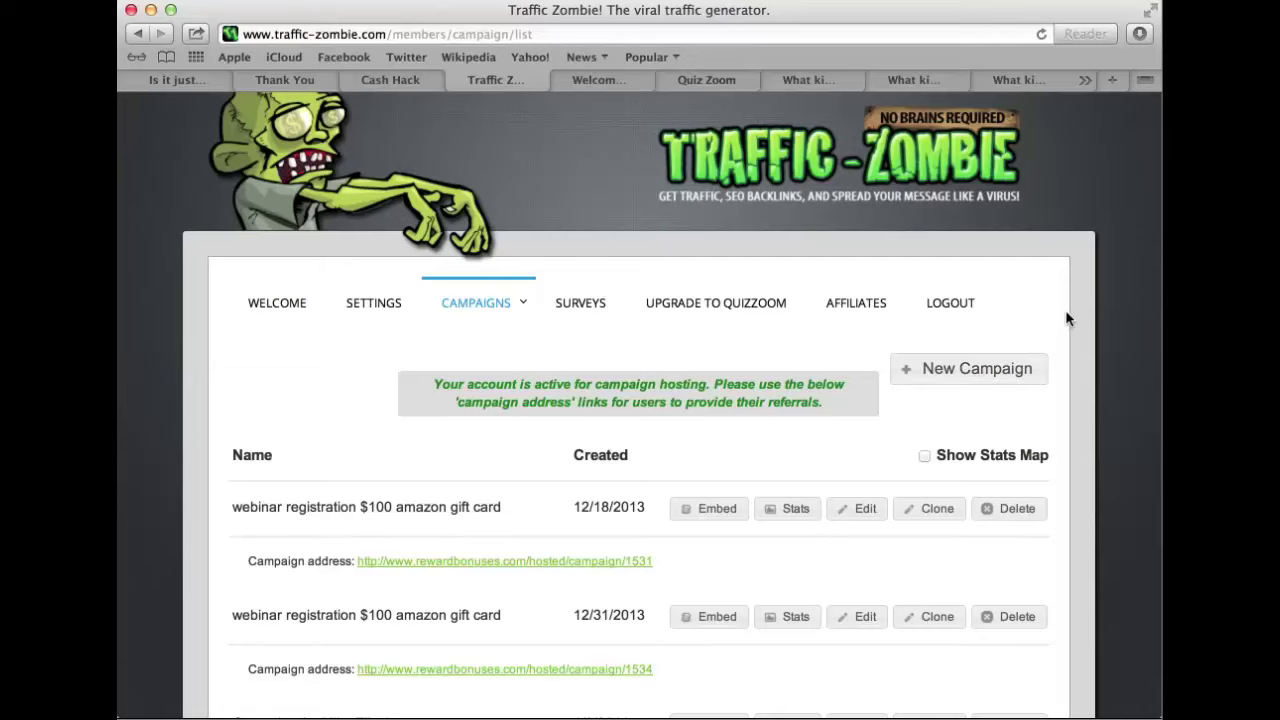
{"action": "scroll", "coordinate": [1066, 318], "scroll_direction": "down", "scroll_amount": 2}
{"action": "scroll", "coordinate": [1066, 318], "scroll_direction": "down", "scroll_amount": 2}
{"action": "scroll", "coordinate": [1066, 318], "scroll_direction": "down", "scroll_amount": 8}
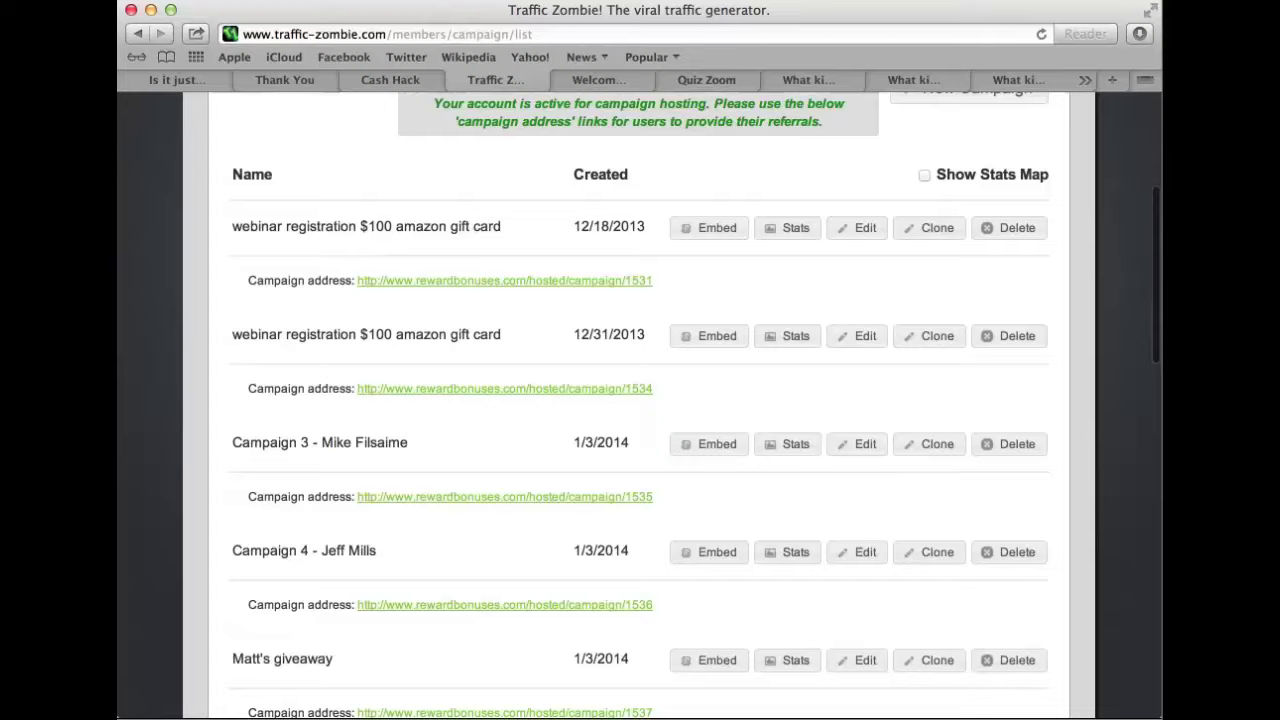
{"action": "scroll", "coordinate": [1066, 318], "scroll_direction": "down", "scroll_amount": 7}
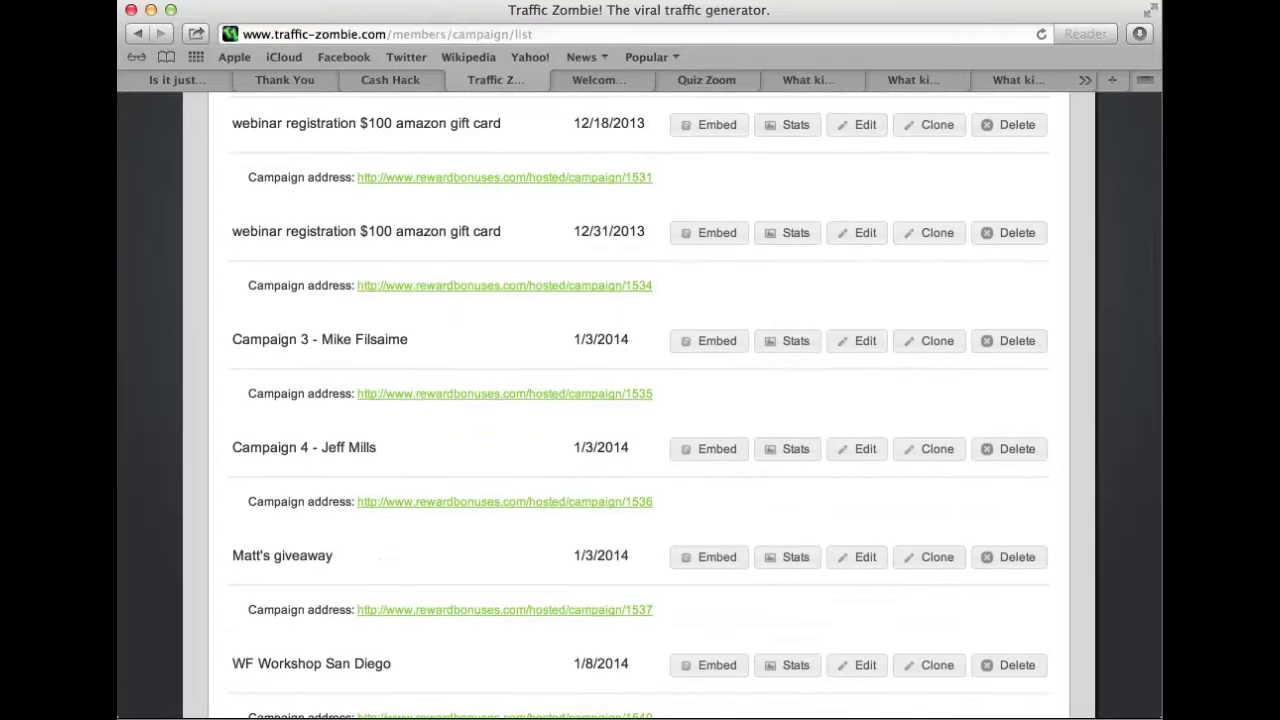
{"action": "scroll", "coordinate": [640, 400], "scroll_direction": "down", "scroll_amount": 2}
{"action": "scroll", "coordinate": [640, 400], "scroll_direction": "down", "scroll_amount": 2}
{"action": "scroll", "coordinate": [640, 400], "scroll_direction": "down", "scroll_amount": 6}
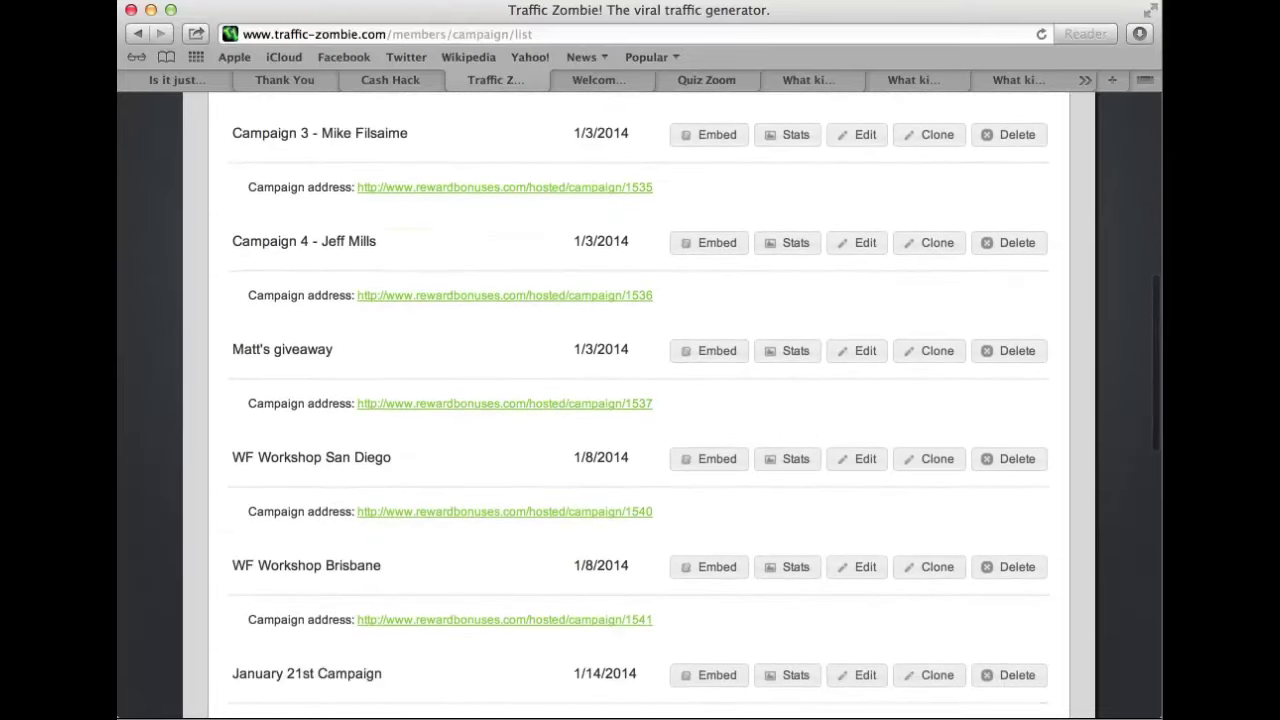
{"action": "scroll", "coordinate": [640, 400], "scroll_direction": "down", "scroll_amount": 1}
{"action": "scroll", "coordinate": [640, 400], "scroll_direction": "down", "scroll_amount": 3}
{"action": "scroll", "coordinate": [640, 400], "scroll_direction": "down", "scroll_amount": 4}
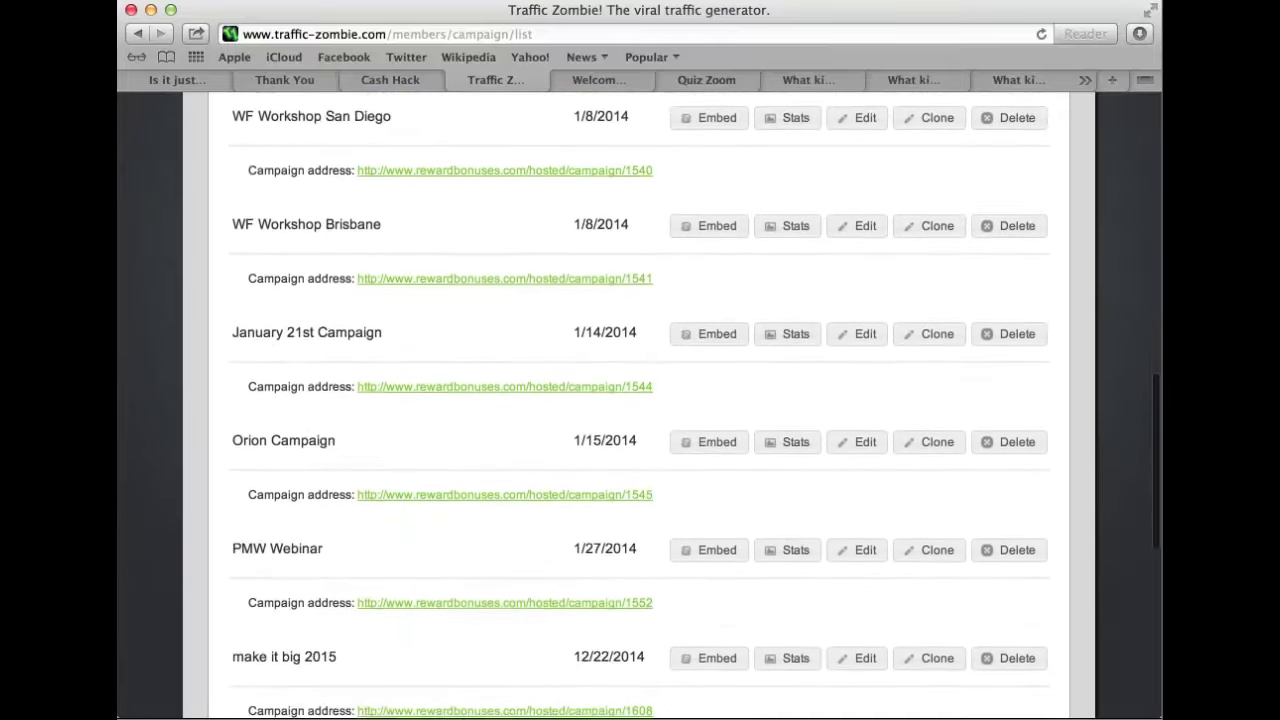
{"action": "scroll", "coordinate": [640, 400], "scroll_direction": "down", "scroll_amount": 3}
{"action": "scroll", "coordinate": [640, 400], "scroll_direction": "down", "scroll_amount": 3}
{"action": "scroll", "coordinate": [640, 400], "scroll_direction": "down", "scroll_amount": 5}
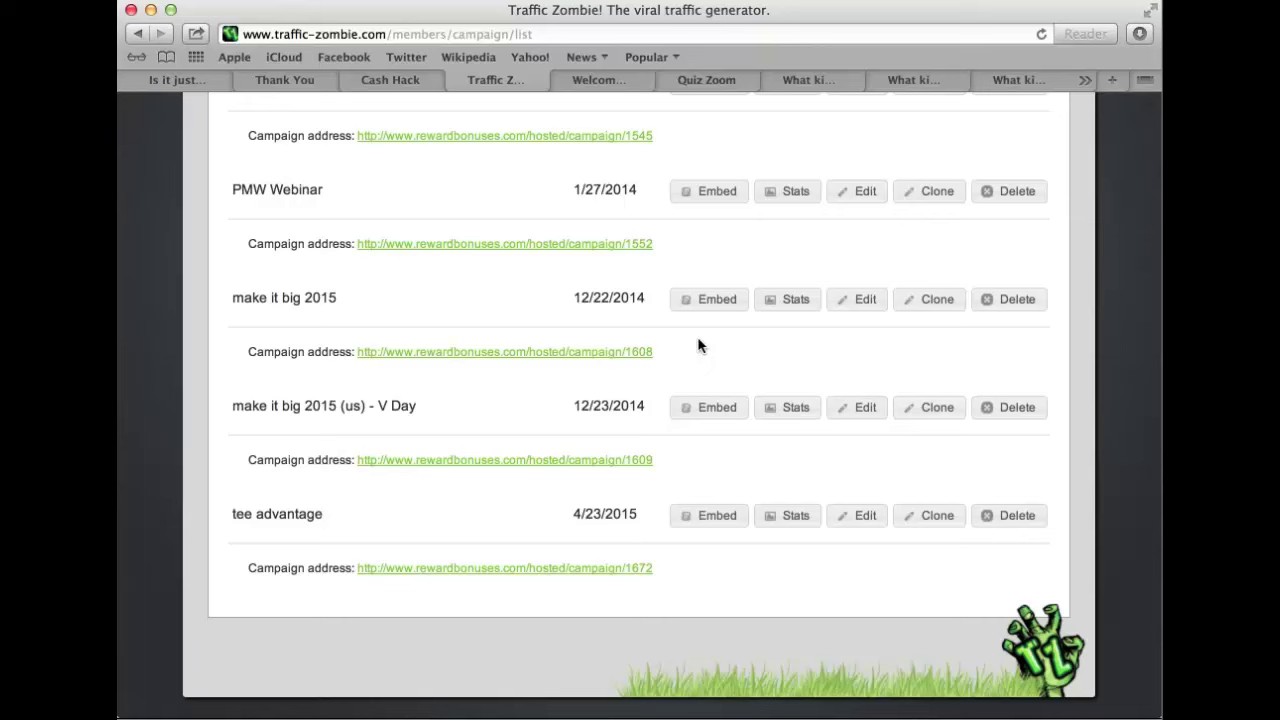
Edit 'make it big 2015' and read its share-offer text and 'Thanks!' reward page message.
{"action": "left_click", "coordinate": [857, 302]}
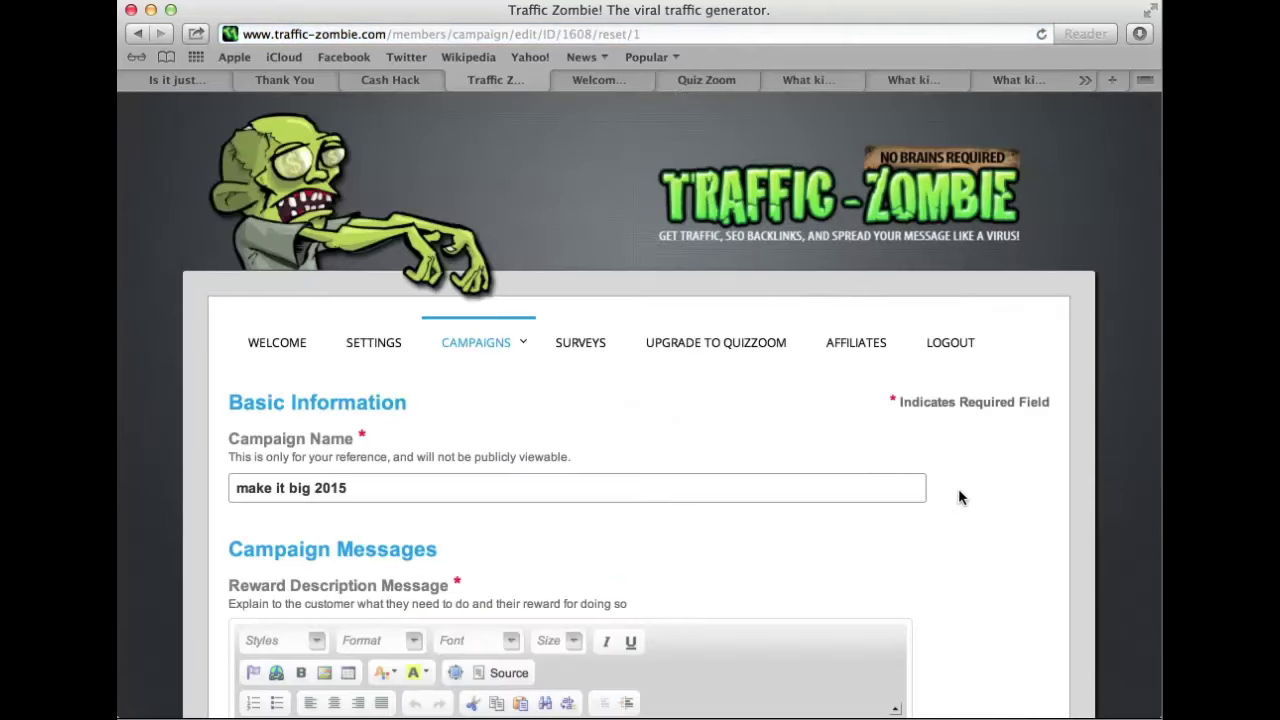
{"action": "scroll", "coordinate": [958, 497], "scroll_direction": "down", "scroll_amount": 5}
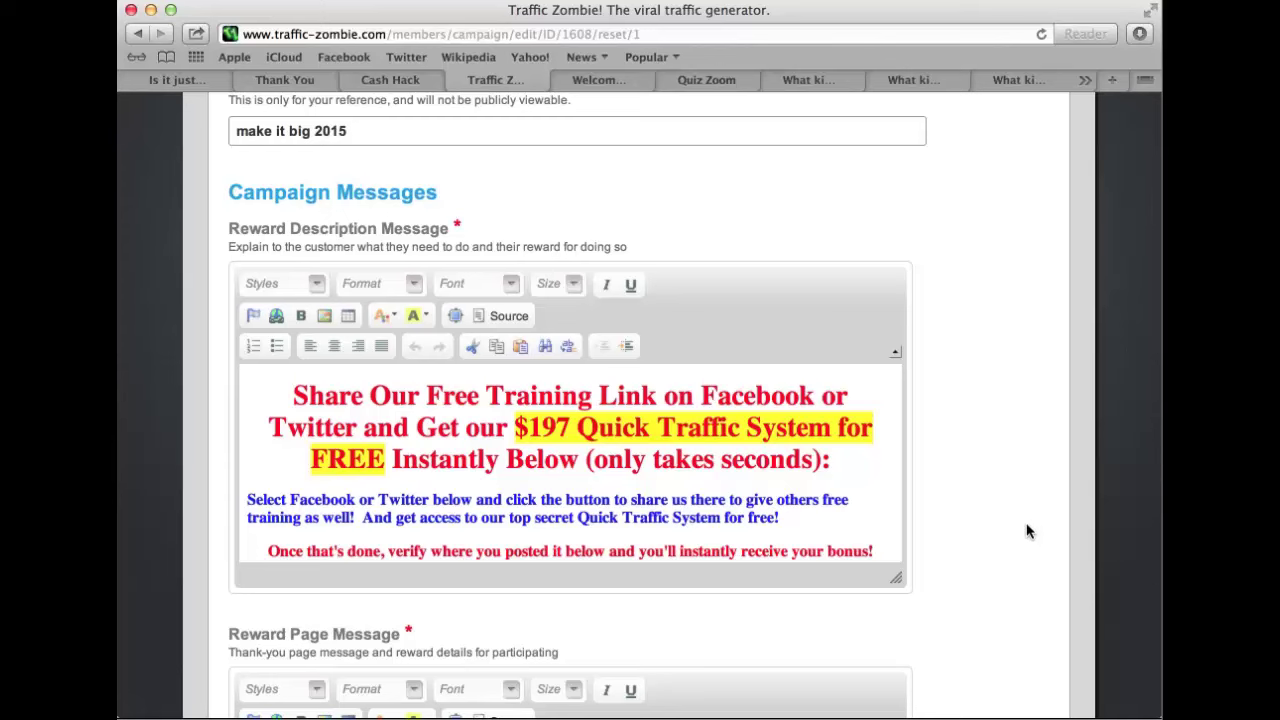
{"action": "scroll", "coordinate": [1028, 531], "scroll_direction": "down", "scroll_amount": 1}
{"action": "scroll", "coordinate": [1028, 531], "scroll_direction": "down", "scroll_amount": 3}
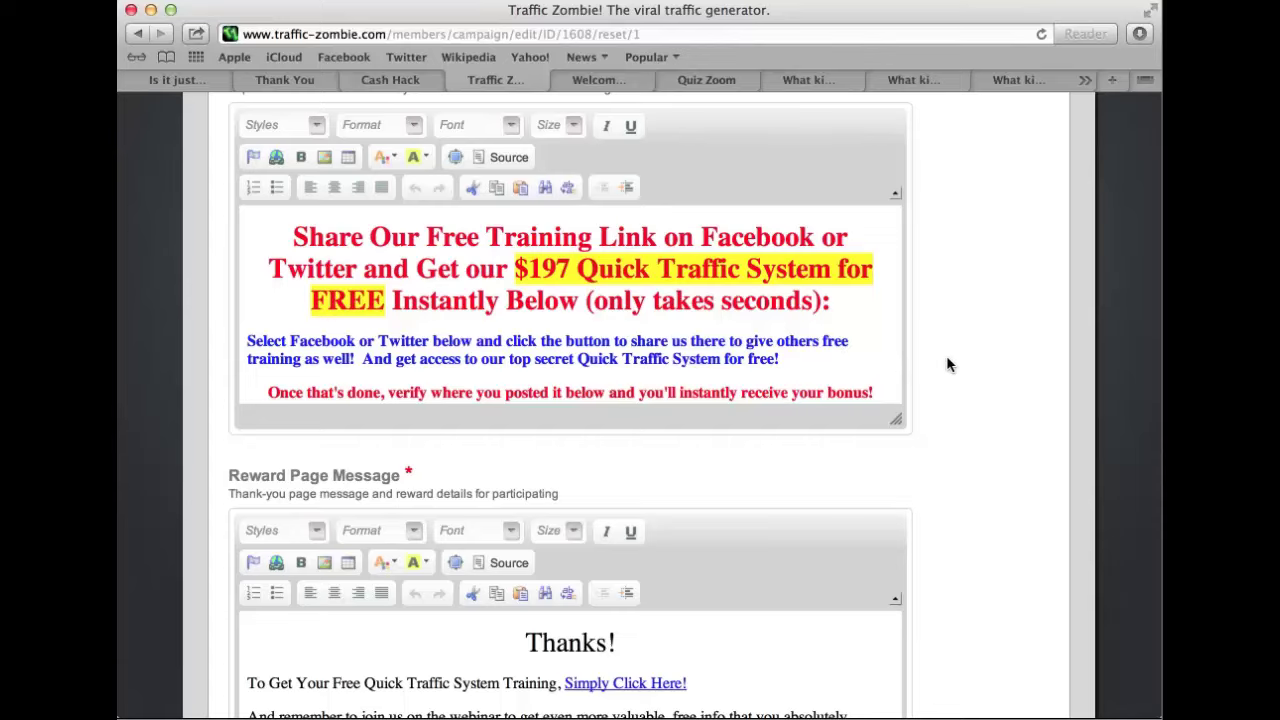
{"action": "scroll", "coordinate": [948, 365], "scroll_direction": "down", "scroll_amount": 2}
{"action": "scroll", "coordinate": [948, 364], "scroll_direction": "down", "scroll_amount": 1}
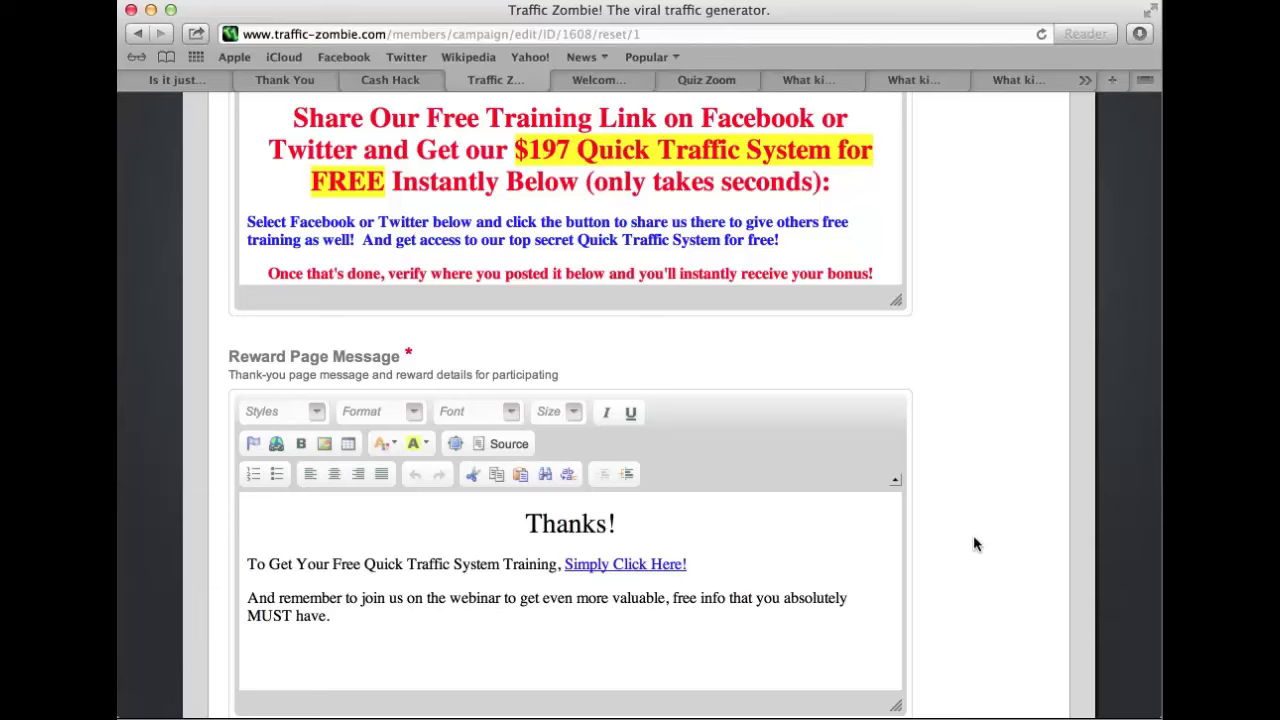
{"action": "scroll", "coordinate": [961, 545], "scroll_direction": "down", "scroll_amount": 1}
{"action": "scroll", "coordinate": [961, 545], "scroll_direction": "down", "scroll_amount": 1}
{"action": "scroll", "coordinate": [961, 545], "scroll_direction": "down", "scroll_amount": 3}
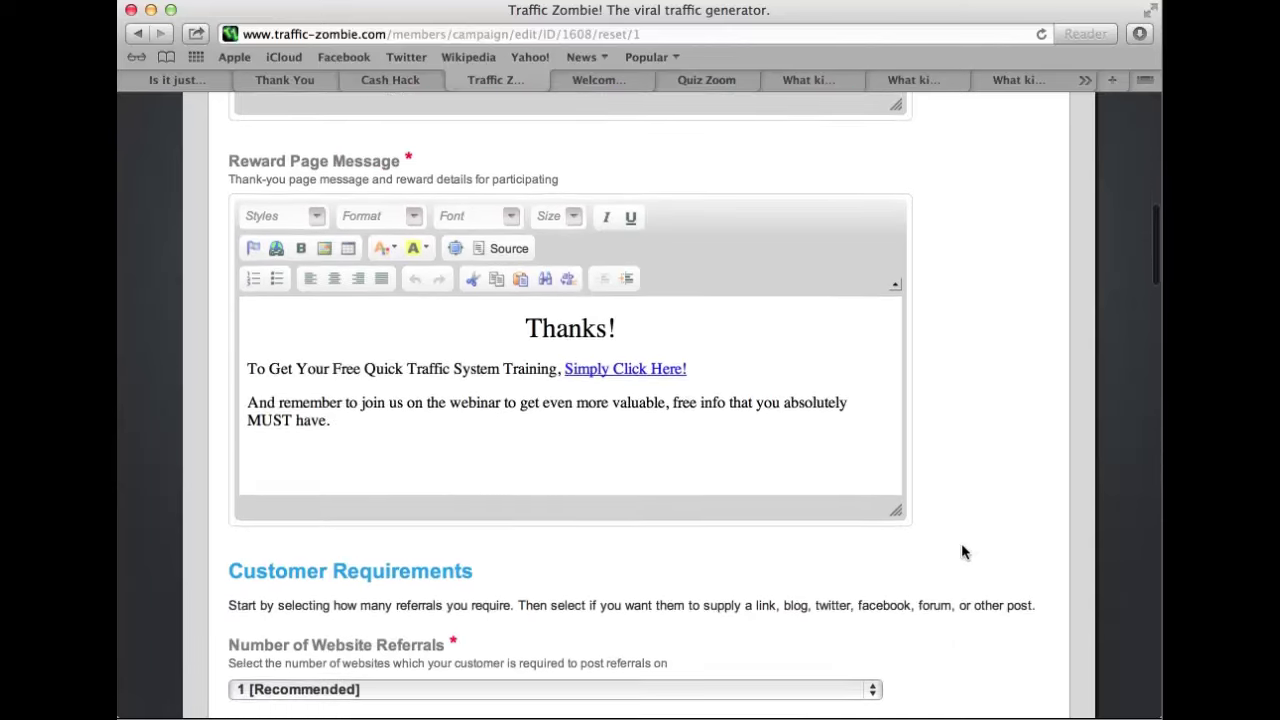
{"action": "scroll", "coordinate": [961, 545], "scroll_direction": "down", "scroll_amount": 2}
{"action": "scroll", "coordinate": [961, 543], "scroll_direction": "down", "scroll_amount": 2}
{"action": "scroll", "coordinate": [961, 543], "scroll_direction": "down", "scroll_amount": 4}
{"action": "scroll", "coordinate": [961, 543], "scroll_direction": "down", "scroll_amount": 1}
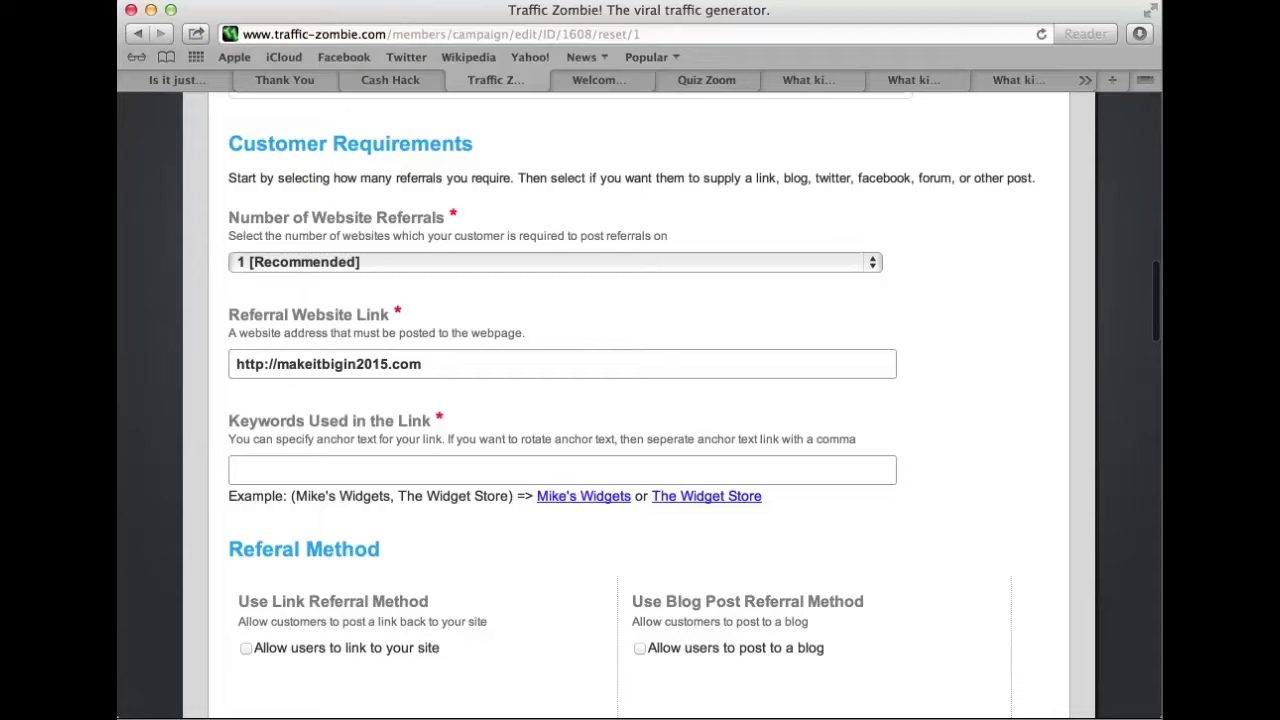
{"action": "scroll", "coordinate": [961, 543], "scroll_direction": "down", "scroll_amount": 2}
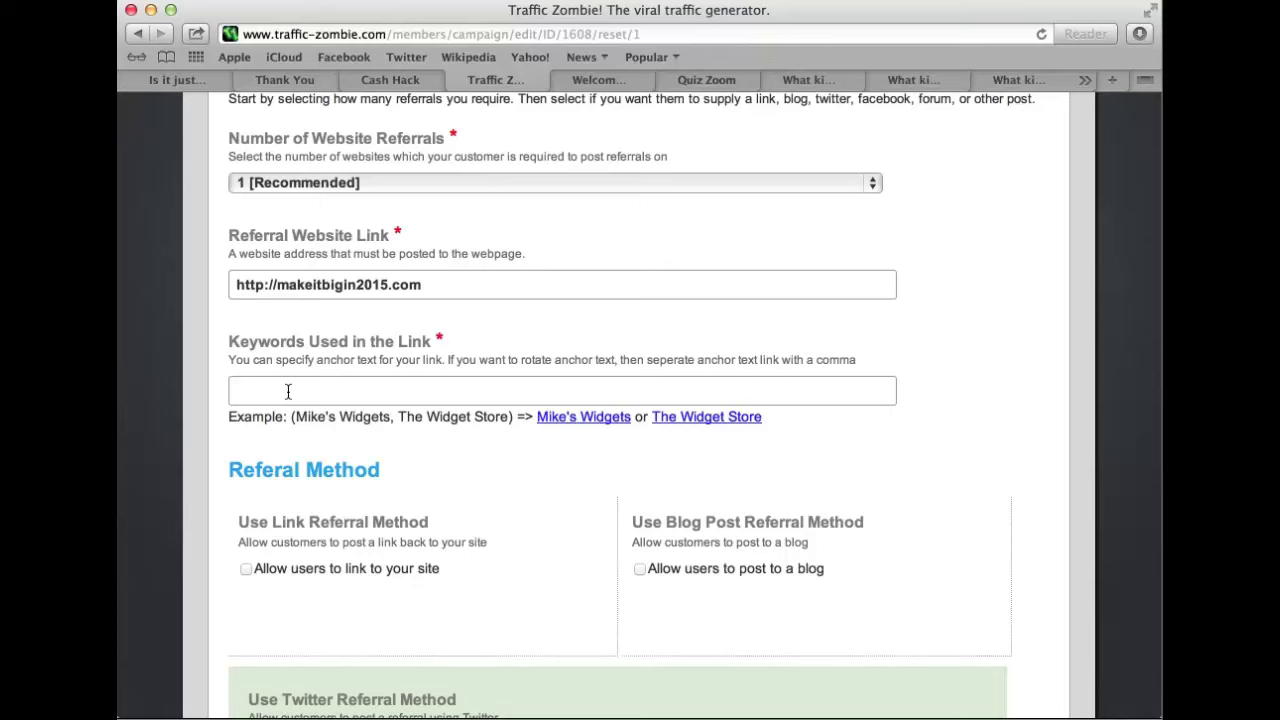
{"action": "scroll", "coordinate": [314, 385], "scroll_direction": "down", "scroll_amount": 3}
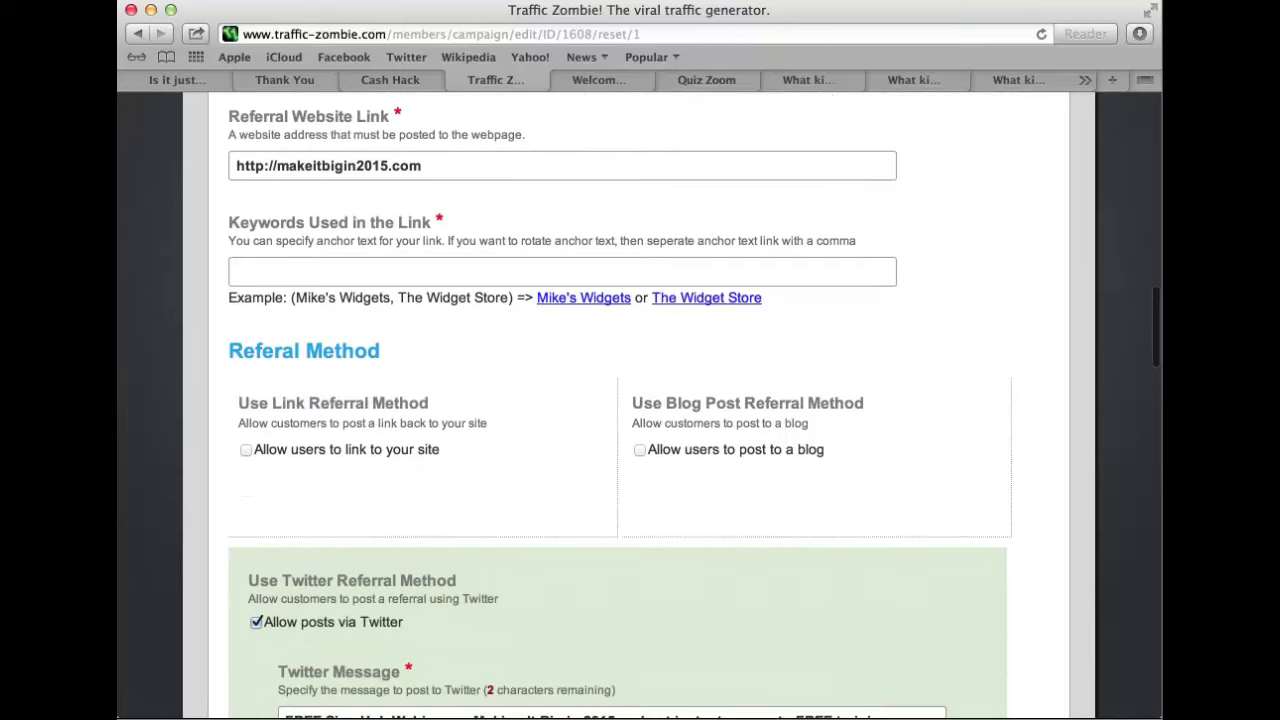
{"action": "scroll", "coordinate": [620, 400], "scroll_direction": "down", "scroll_amount": 1}
{"action": "scroll", "coordinate": [620, 400], "scroll_direction": "down", "scroll_amount": 1}
{"action": "scroll", "coordinate": [620, 400], "scroll_direction": "down", "scroll_amount": 1}
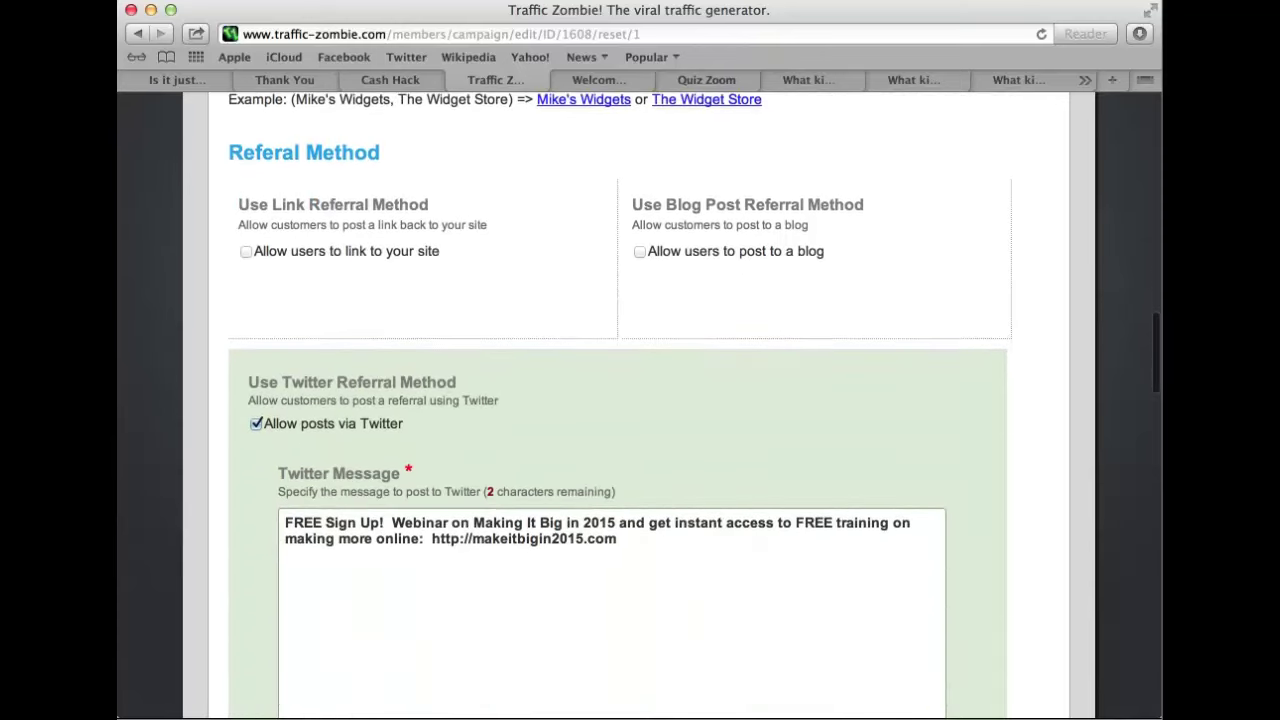
{"action": "scroll", "coordinate": [620, 400], "scroll_direction": "down", "scroll_amount": 2}
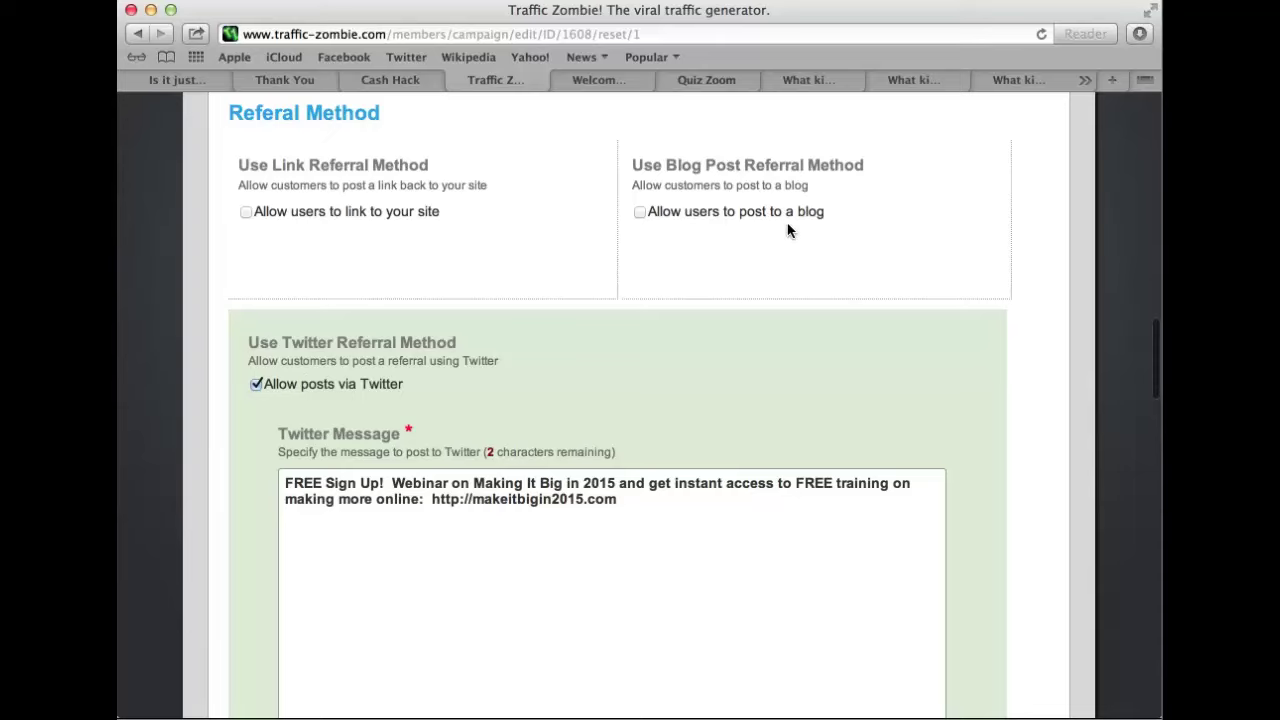
{"action": "scroll", "coordinate": [787, 230], "scroll_direction": "down", "scroll_amount": 2}
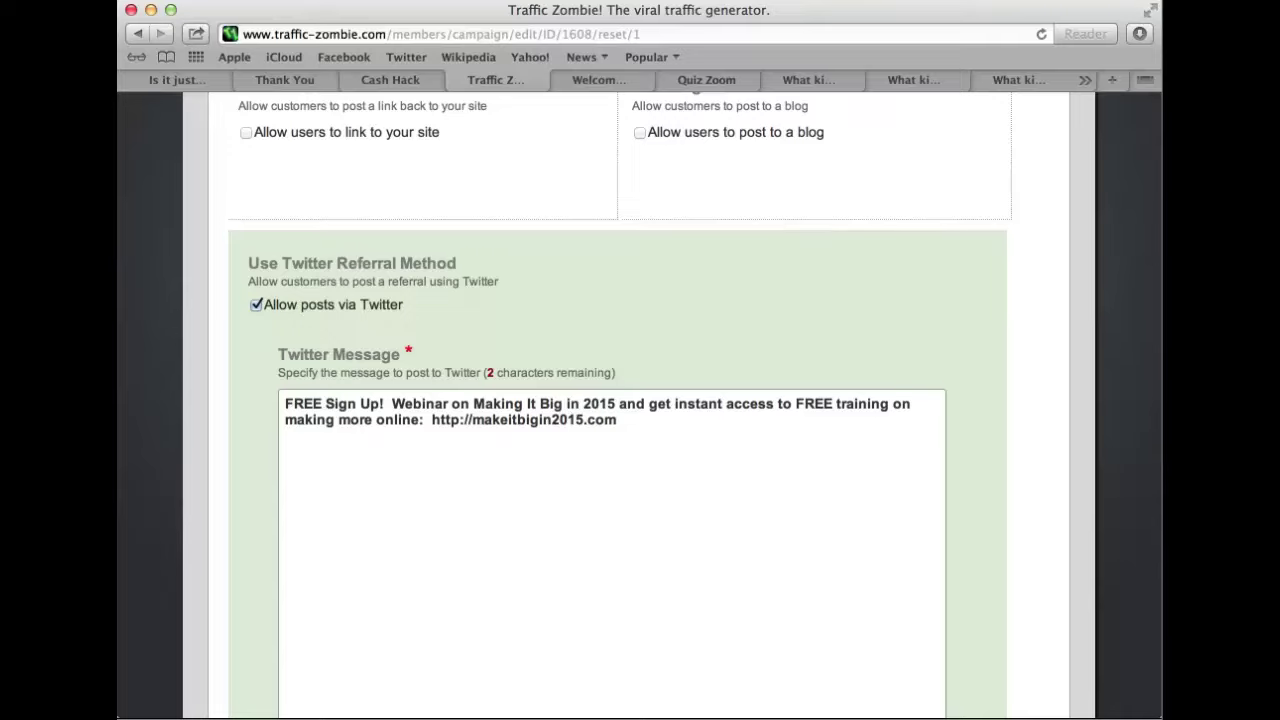
{"action": "scroll", "coordinate": [640, 400], "scroll_direction": "down", "scroll_amount": 3}
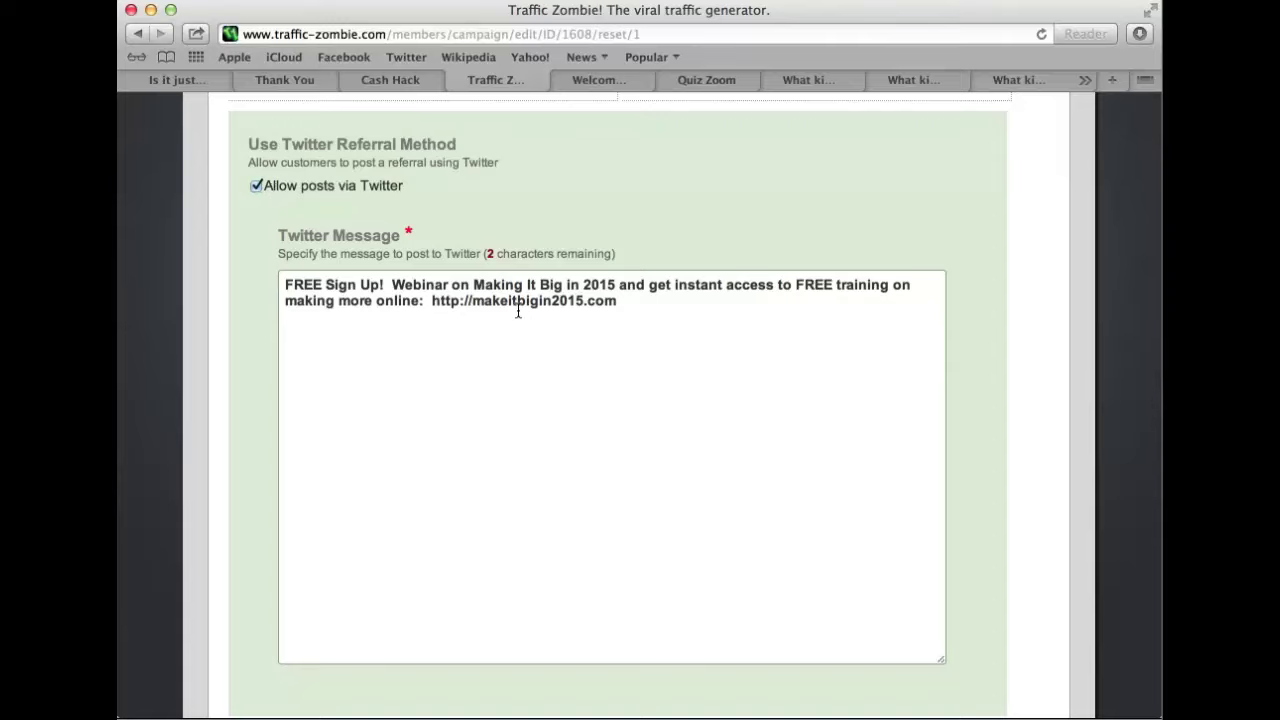
{"action": "scroll", "coordinate": [518, 312], "scroll_direction": "down", "scroll_amount": 1}
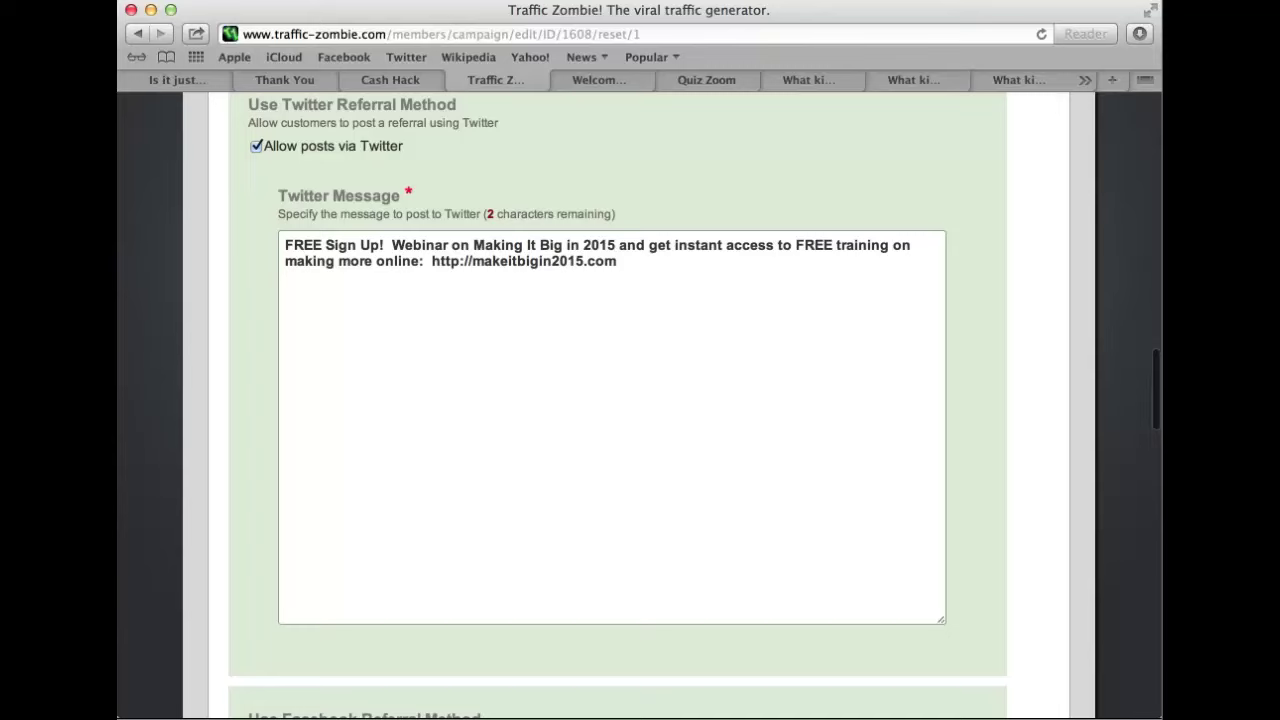
{"action": "scroll", "coordinate": [618, 406], "scroll_direction": "down", "scroll_amount": 2}
{"action": "scroll", "coordinate": [618, 406], "scroll_direction": "down", "scroll_amount": 2}
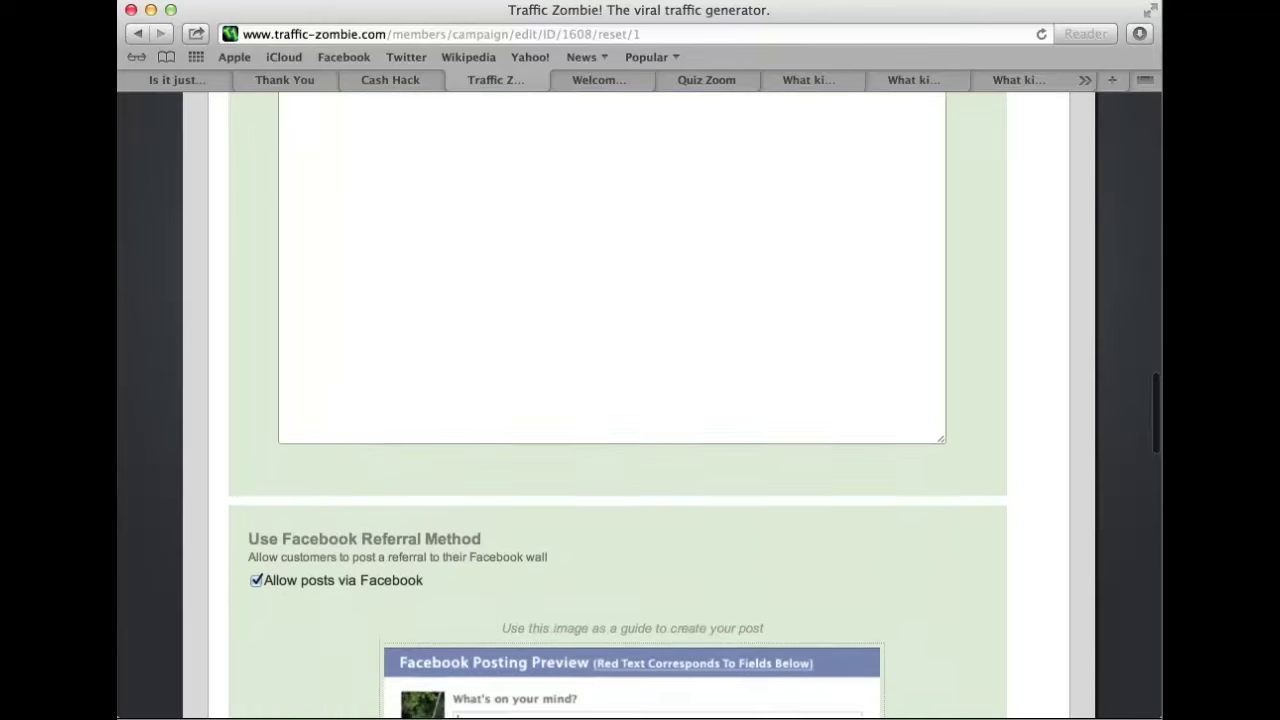
{"action": "scroll", "coordinate": [618, 406], "scroll_direction": "down", "scroll_amount": 2}
{"action": "scroll", "coordinate": [618, 406], "scroll_direction": "down", "scroll_amount": 5}
{"action": "scroll", "coordinate": [640, 400], "scroll_direction": "down", "scroll_amount": 5}
{"action": "scroll", "coordinate": [640, 400], "scroll_direction": "down", "scroll_amount": 5}
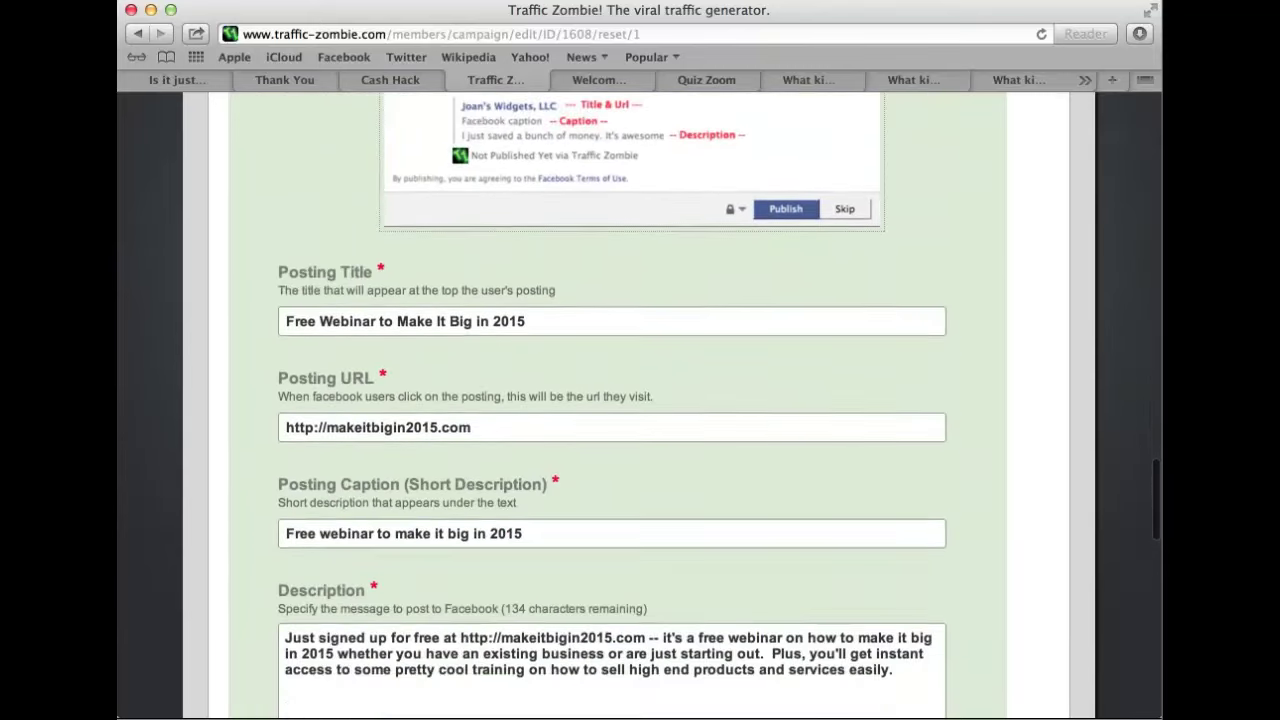
{"action": "scroll", "coordinate": [640, 400], "scroll_direction": "down", "scroll_amount": 1}
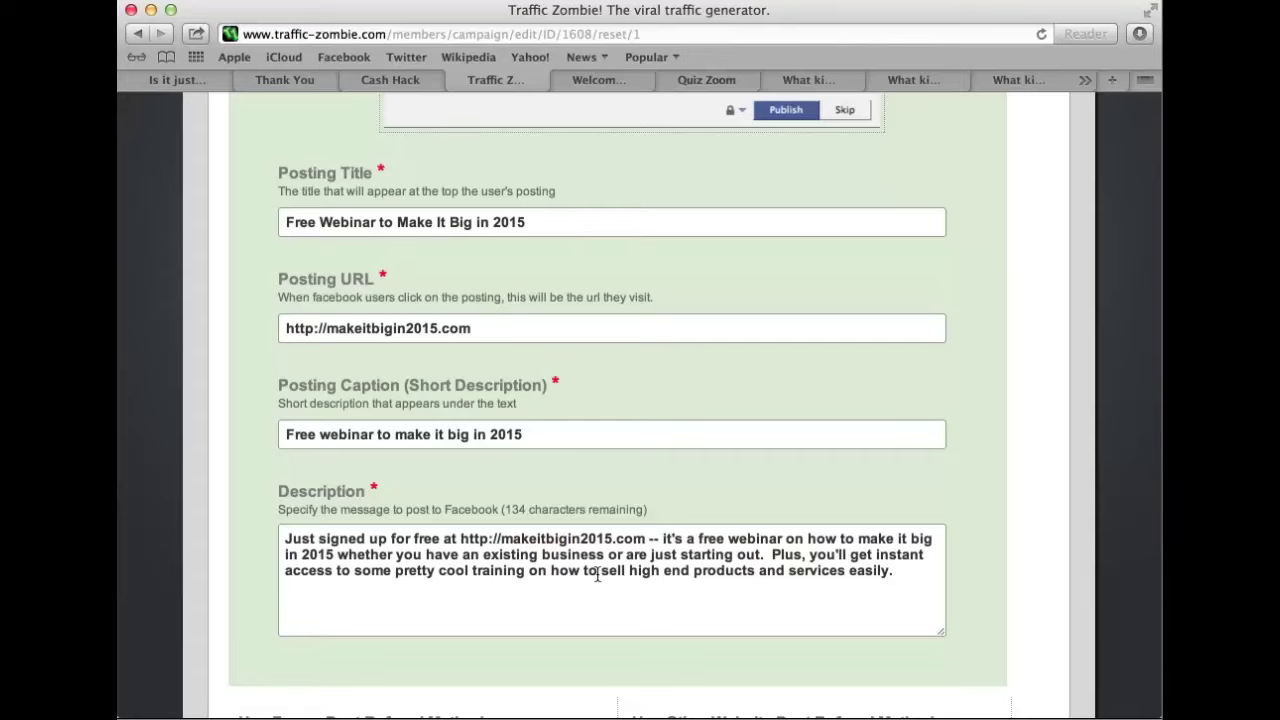
{"action": "scroll", "coordinate": [597, 573], "scroll_direction": "down", "scroll_amount": 1}
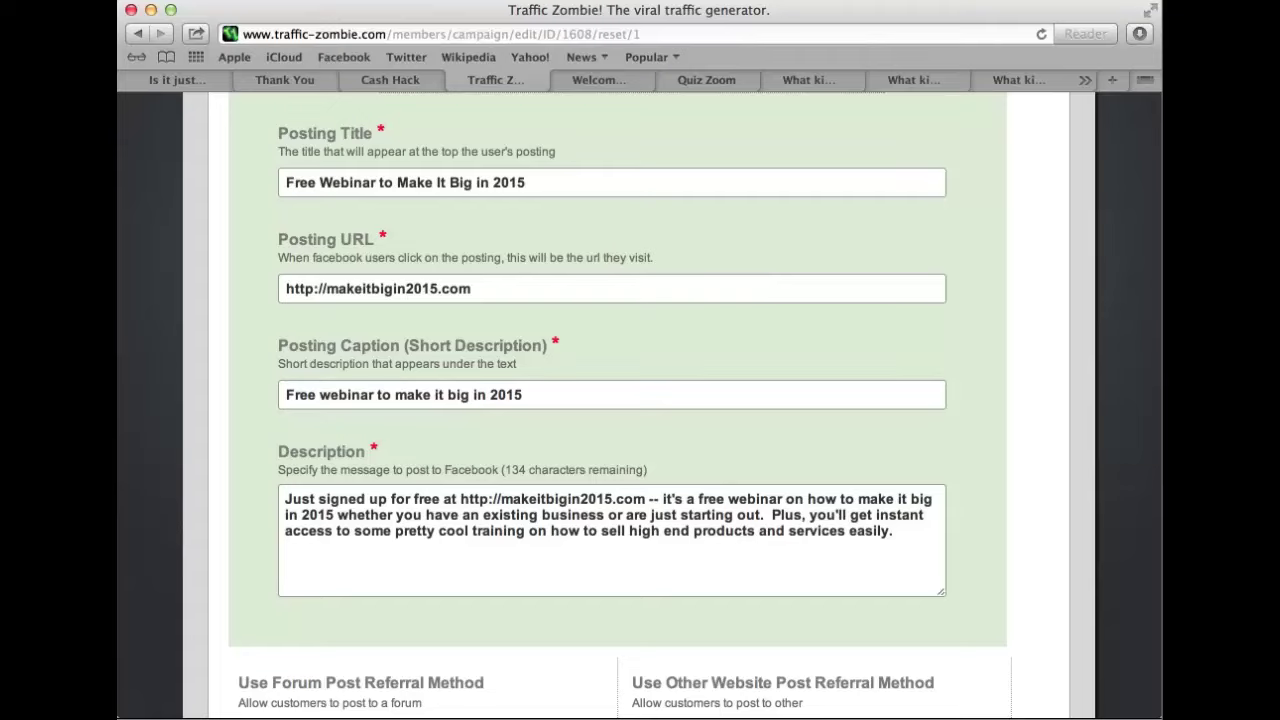
{"action": "scroll", "coordinate": [640, 400], "scroll_direction": "down", "scroll_amount": 2}
{"action": "scroll", "coordinate": [640, 400], "scroll_direction": "down", "scroll_amount": 3}
{"action": "scroll", "coordinate": [640, 400], "scroll_direction": "down", "scroll_amount": 4}
{"action": "scroll", "coordinate": [640, 400], "scroll_direction": "down", "scroll_amount": 5}
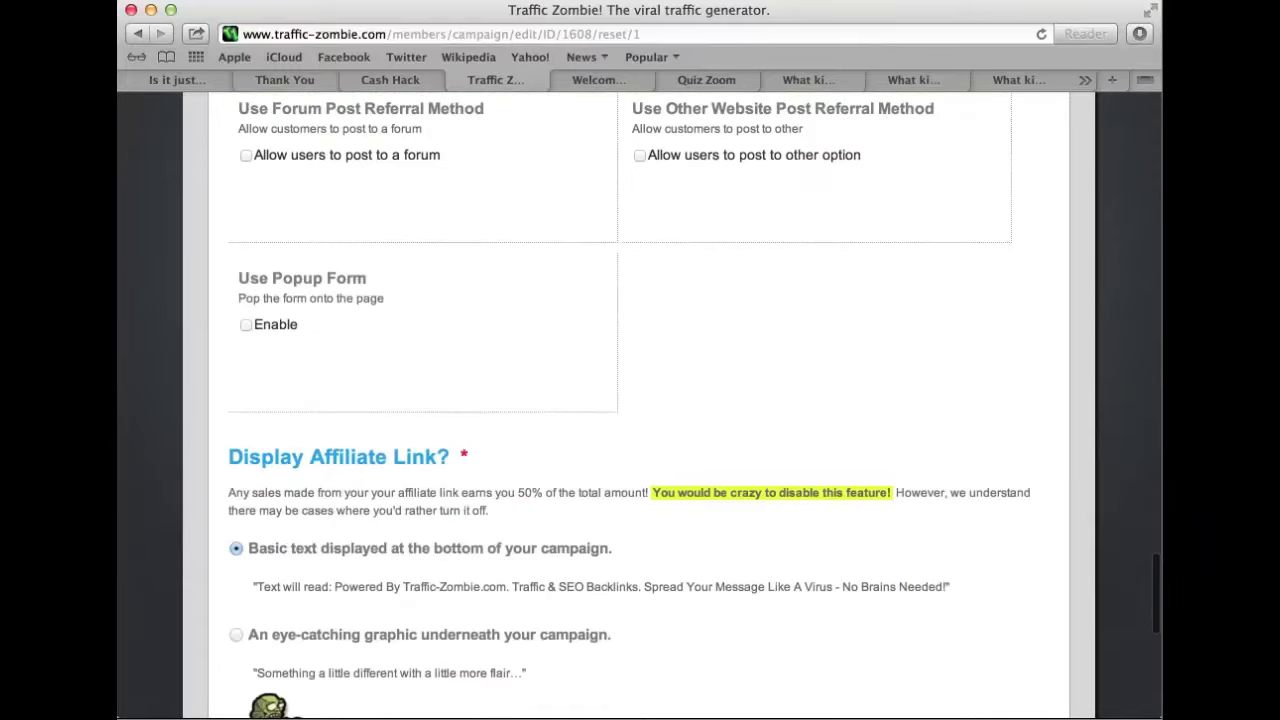
{"action": "scroll", "coordinate": [557, 575], "scroll_direction": "down", "scroll_amount": 1}
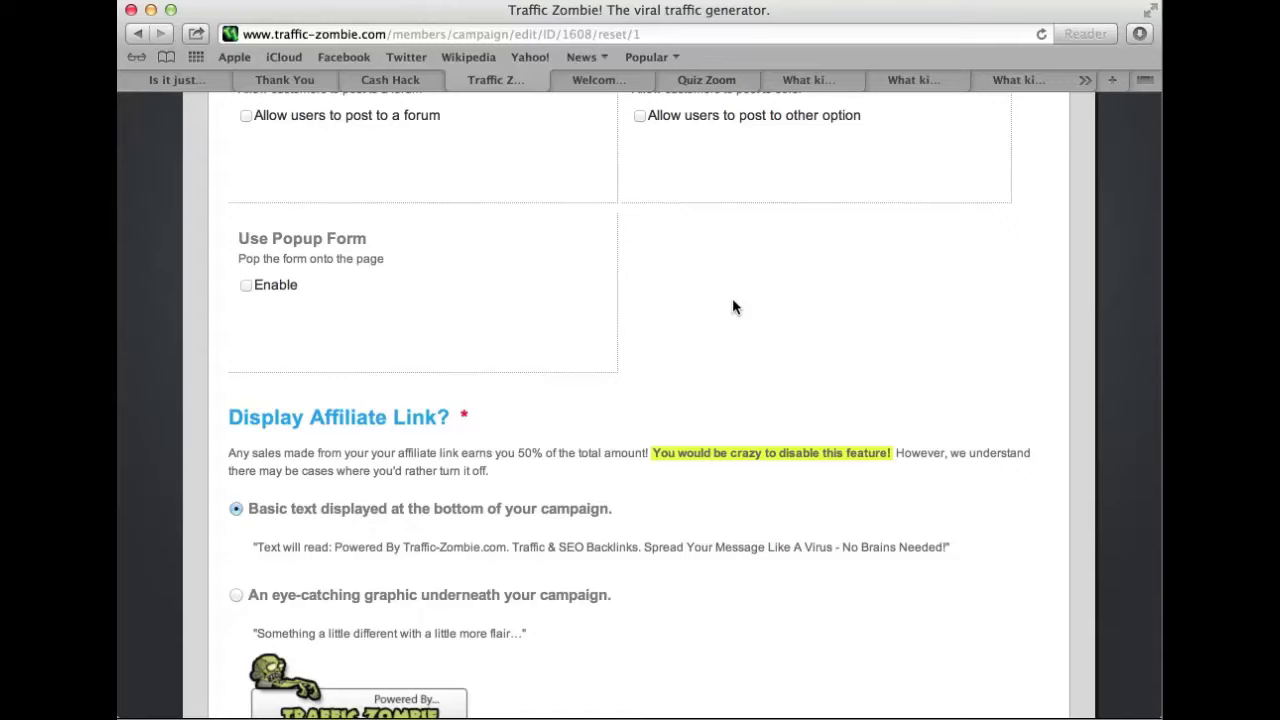
{"action": "scroll", "coordinate": [732, 307], "scroll_direction": "down", "scroll_amount": 1}
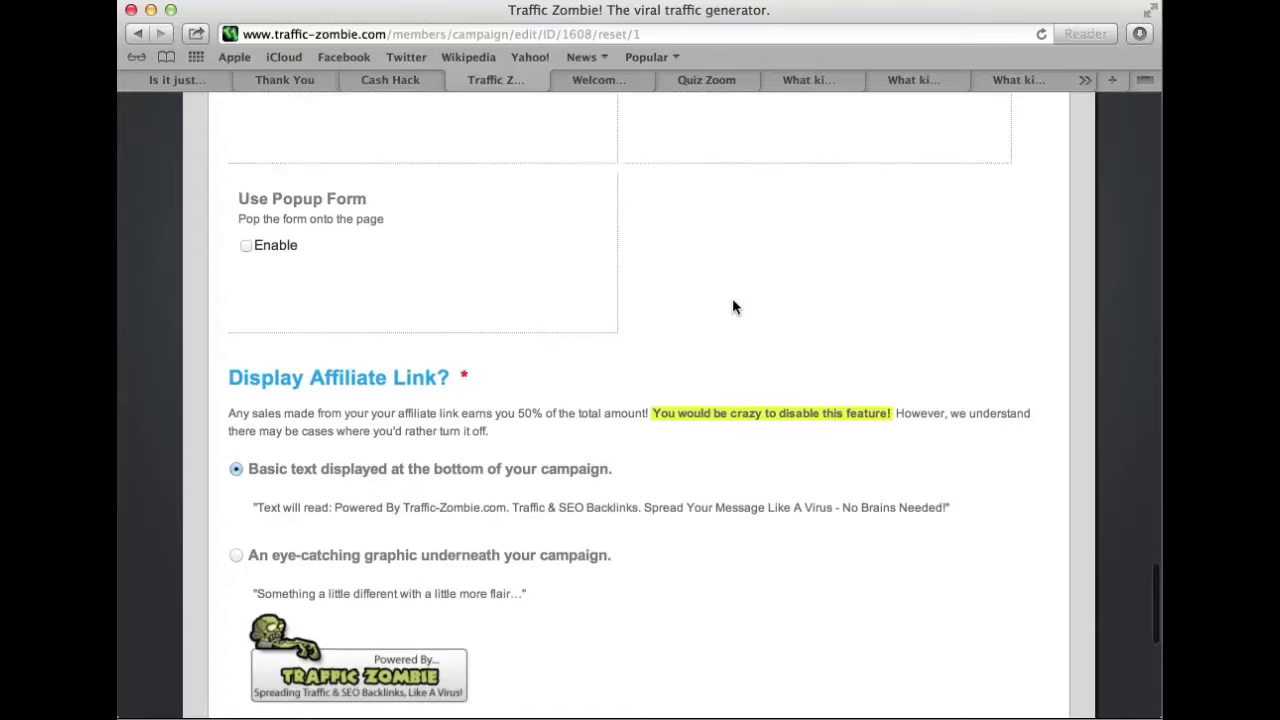
{"action": "scroll", "coordinate": [732, 307], "scroll_direction": "down", "scroll_amount": 3}
{"action": "scroll", "coordinate": [732, 307], "scroll_direction": "down", "scroll_amount": 1}
{"action": "scroll", "coordinate": [732, 307], "scroll_direction": "down", "scroll_amount": 2}
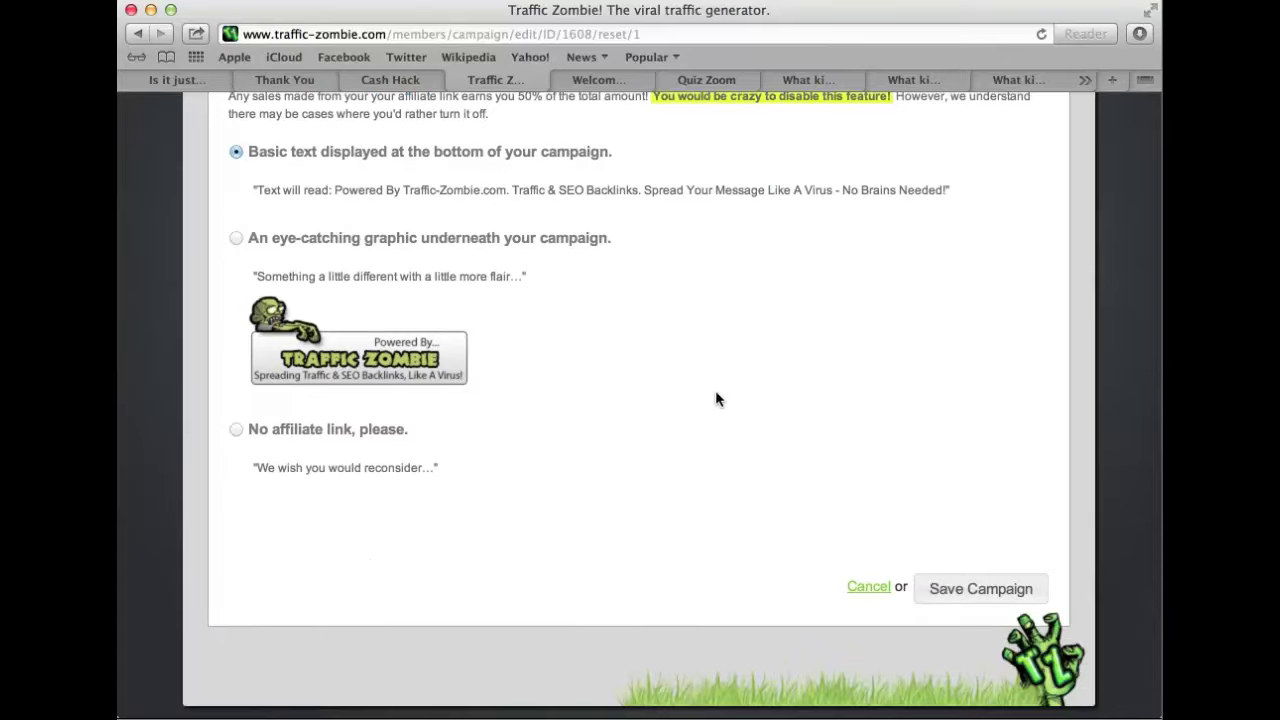
Leave the edit form unsaved and open the Embed page for make it big 2015.
{"action": "left_click", "coordinate": [143, 32]}
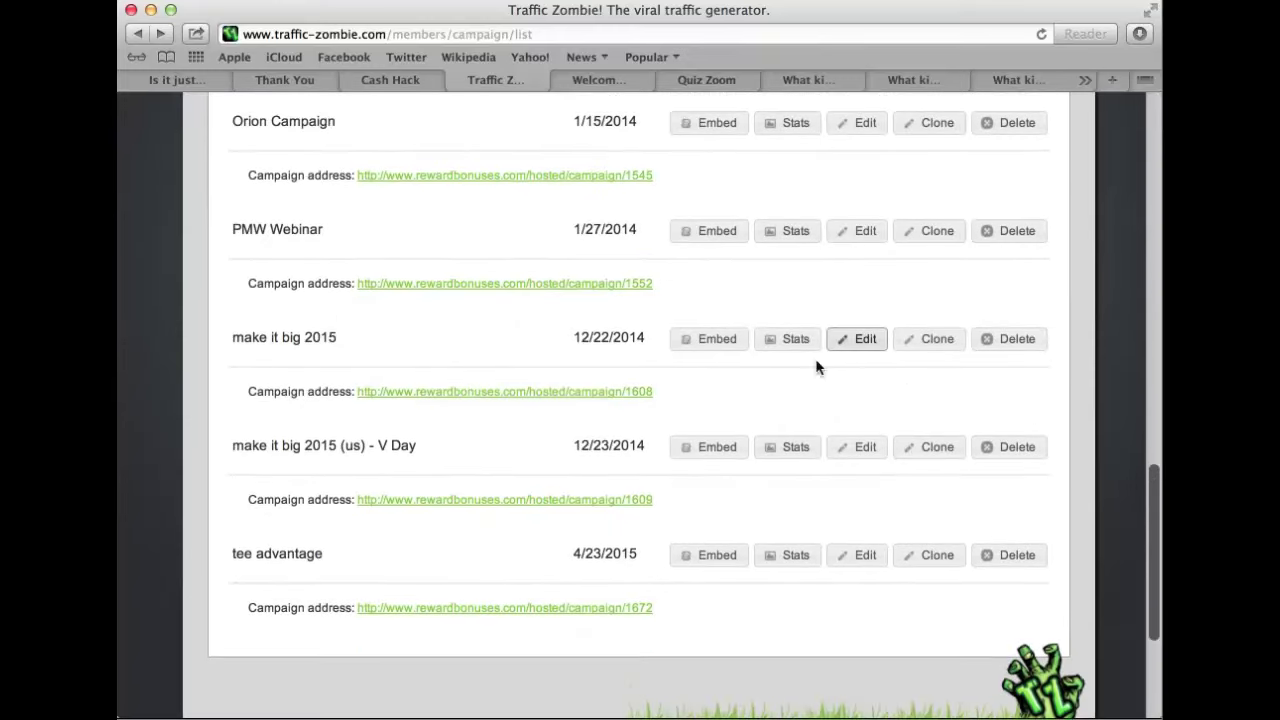
{"action": "left_click", "coordinate": [706, 350]}
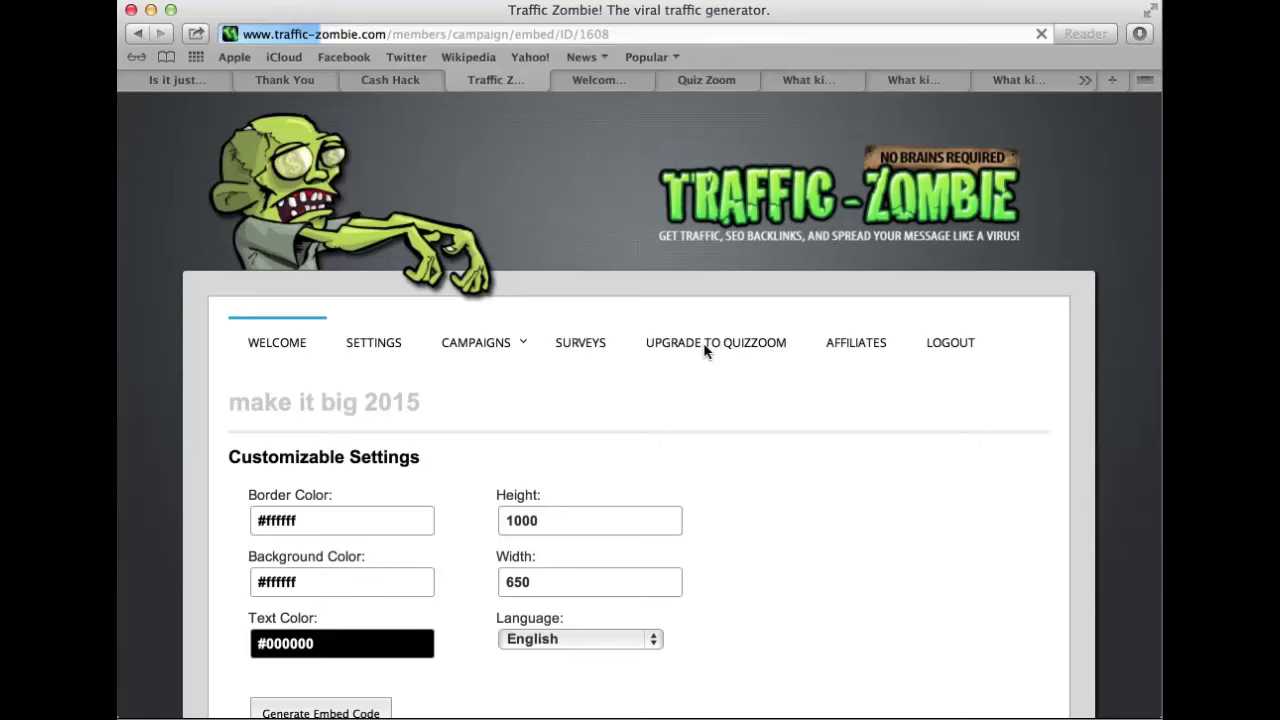
{"action": "scroll", "coordinate": [946, 399], "scroll_direction": "down", "scroll_amount": 2}
{"action": "scroll", "coordinate": [946, 399], "scroll_direction": "down", "scroll_amount": 2}
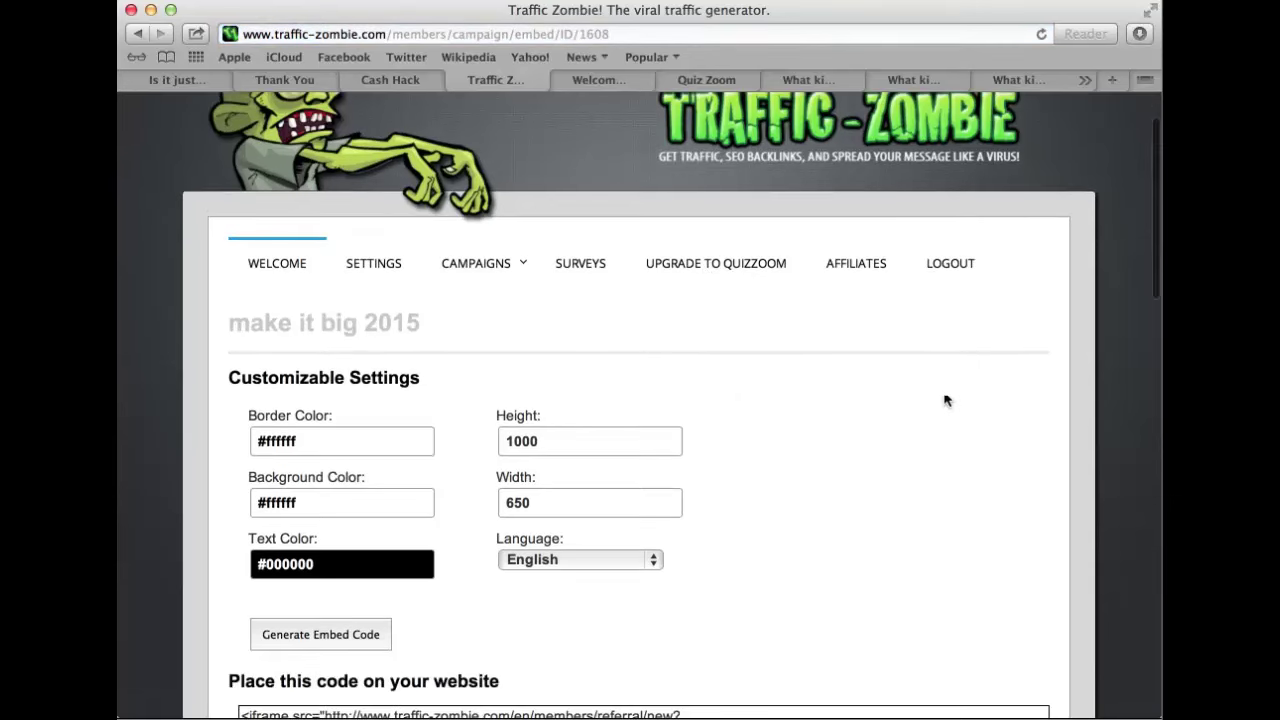
{"action": "scroll", "coordinate": [946, 399], "scroll_direction": "down", "scroll_amount": 4}
Scroll down to the generated iframe code and the Example Facebook widget preview.
{"action": "scroll", "coordinate": [806, 517], "scroll_direction": "down", "scroll_amount": 2}
{"action": "scroll", "coordinate": [806, 517], "scroll_direction": "down", "scroll_amount": 2}
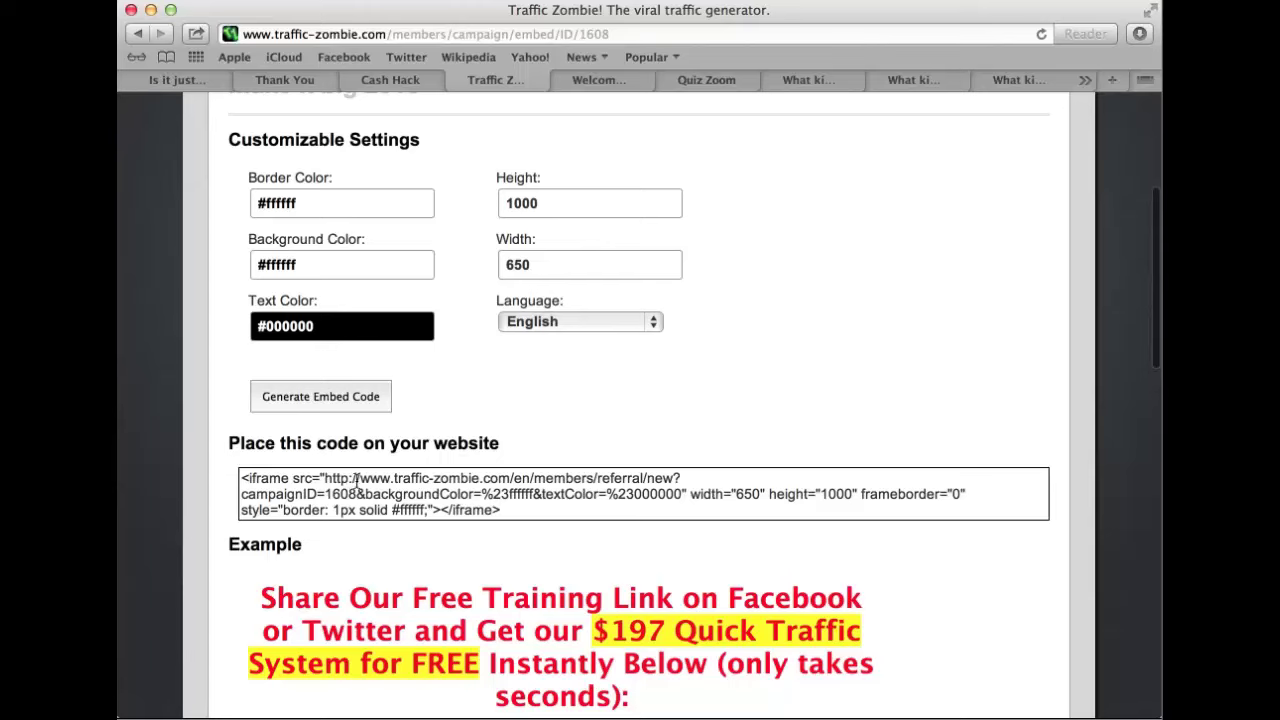
{"action": "scroll", "coordinate": [415, 482], "scroll_direction": "down", "scroll_amount": 2}
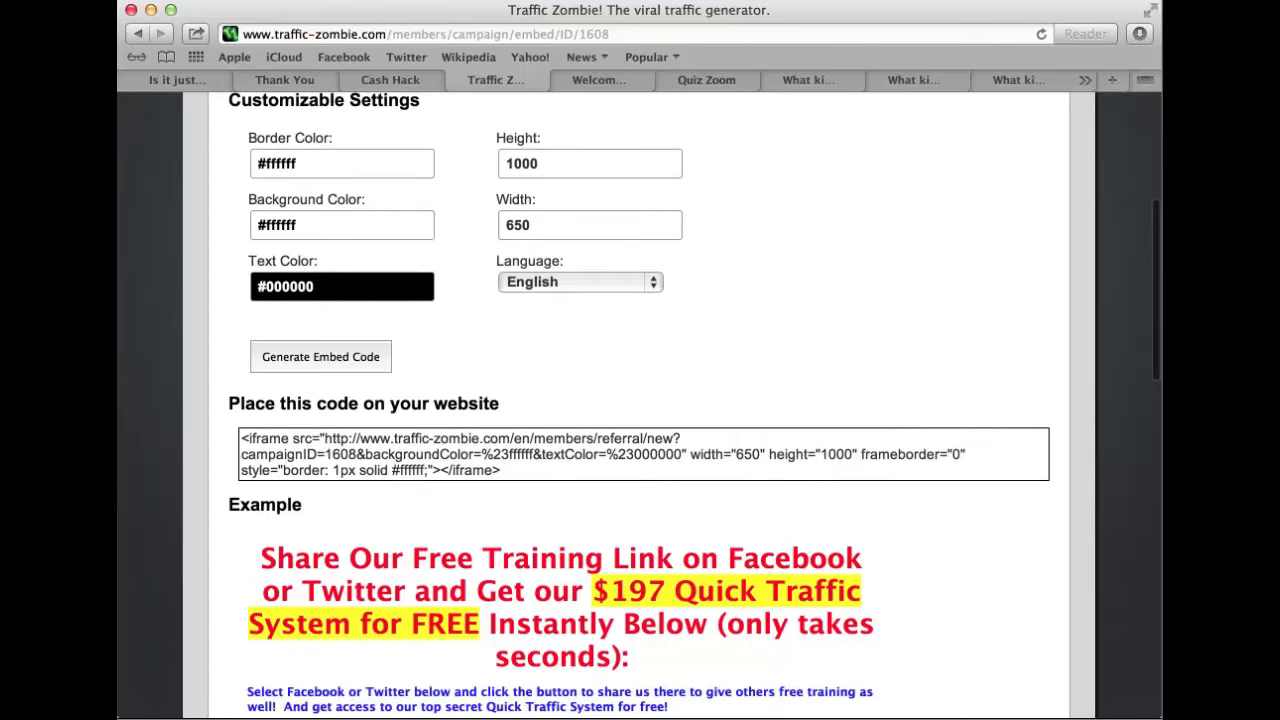
{"action": "scroll", "coordinate": [415, 482], "scroll_direction": "down", "scroll_amount": 3}
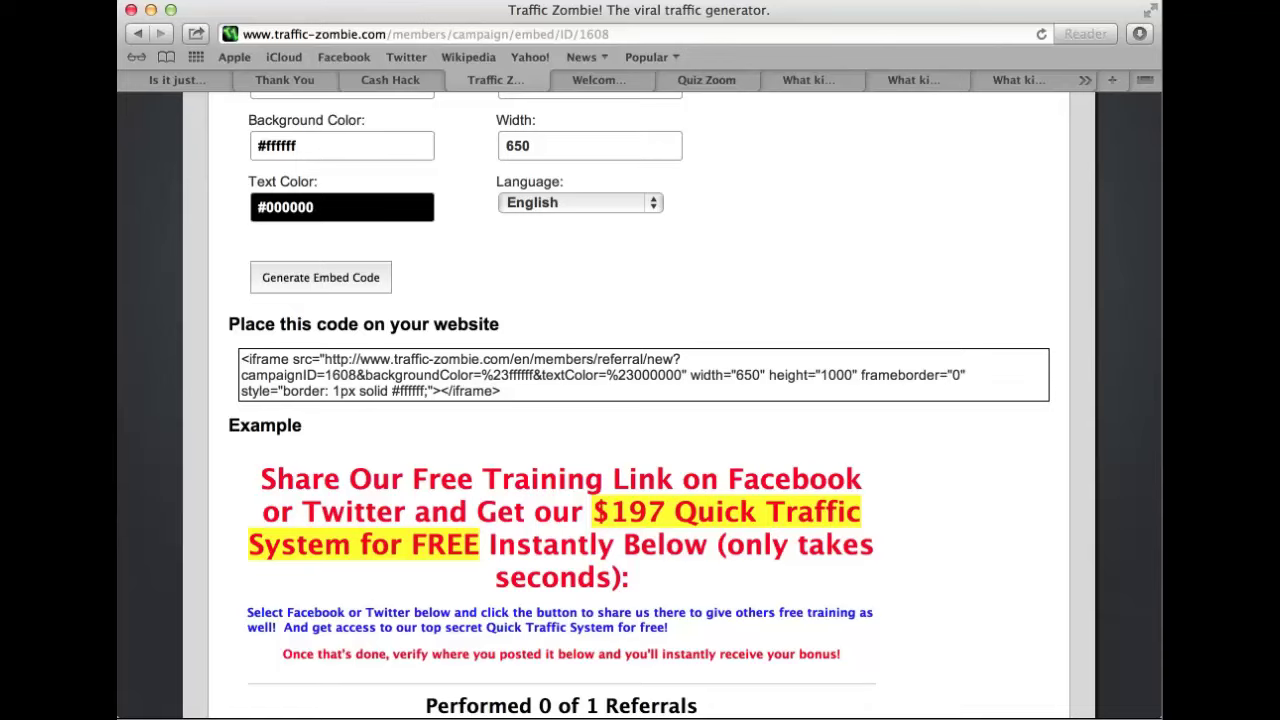
{"action": "scroll", "coordinate": [425, 267], "scroll_direction": "down", "scroll_amount": 2}
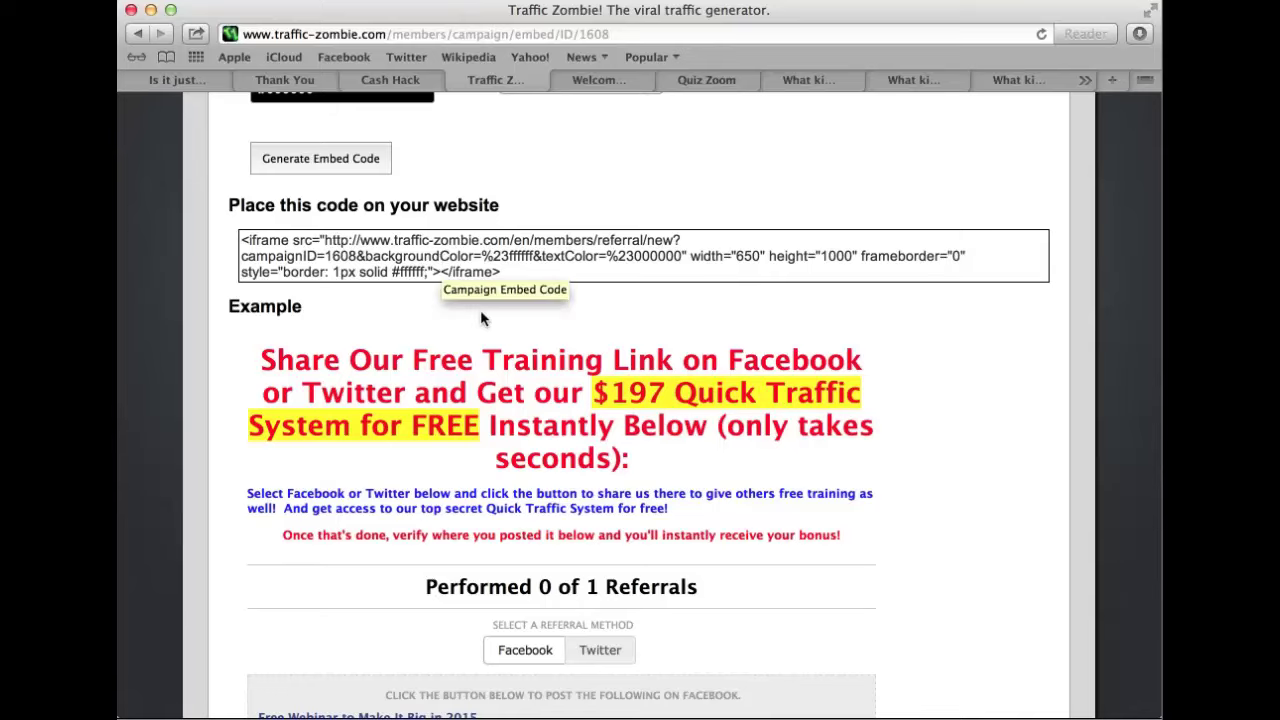
{"action": "scroll", "coordinate": [481, 318], "scroll_direction": "down", "scroll_amount": 2}
{"action": "scroll", "coordinate": [481, 318], "scroll_direction": "down", "scroll_amount": 2}
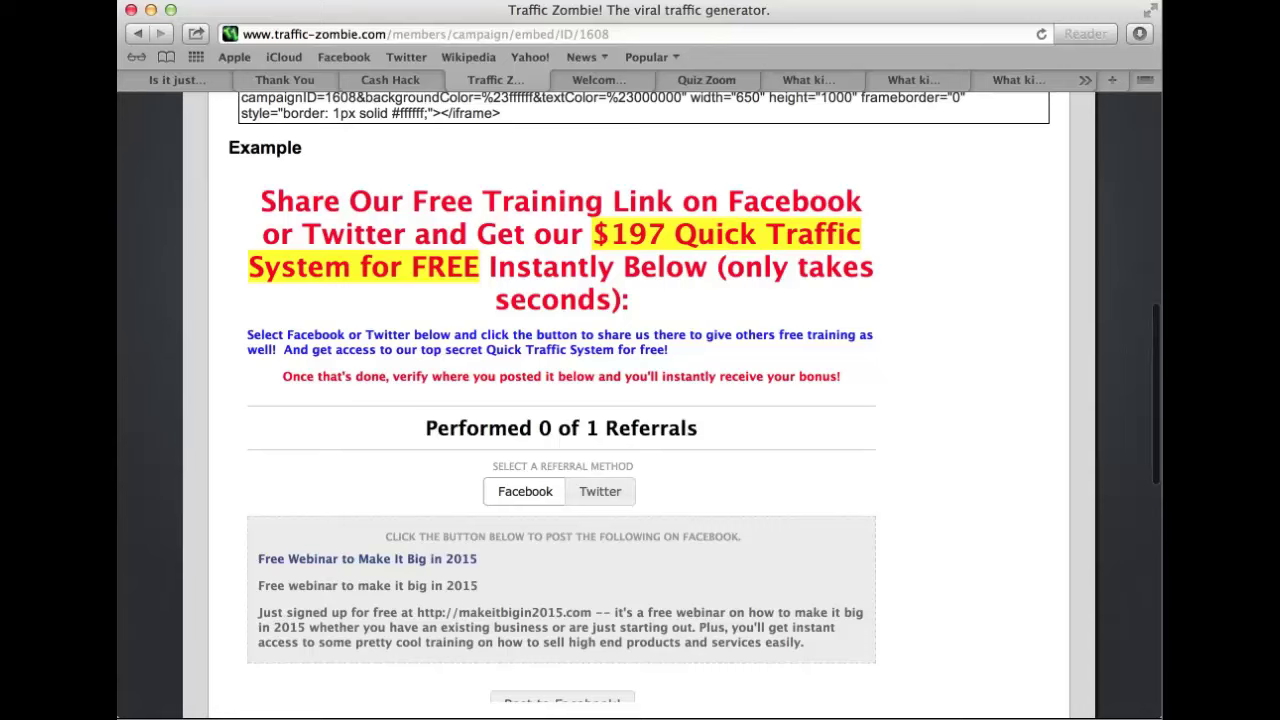
{"action": "scroll", "coordinate": [481, 318], "scroll_direction": "down", "scroll_amount": 2}
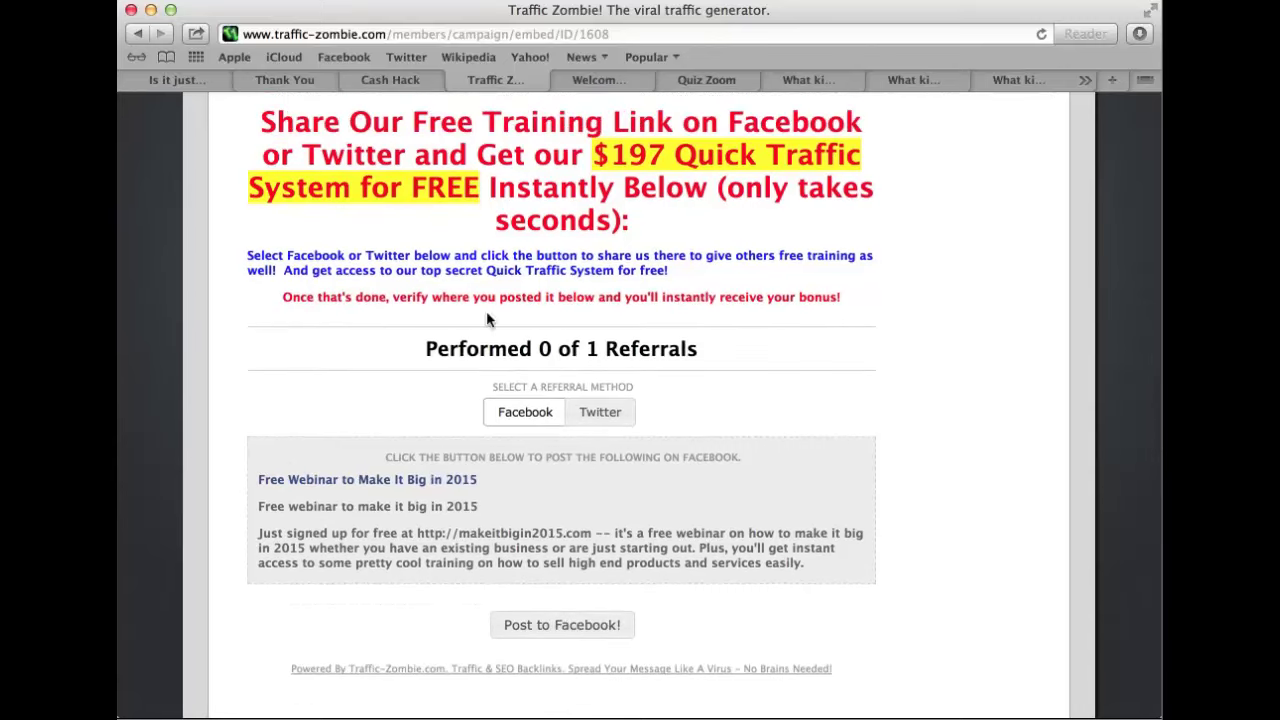
{"action": "left_click", "coordinate": [594, 414]}
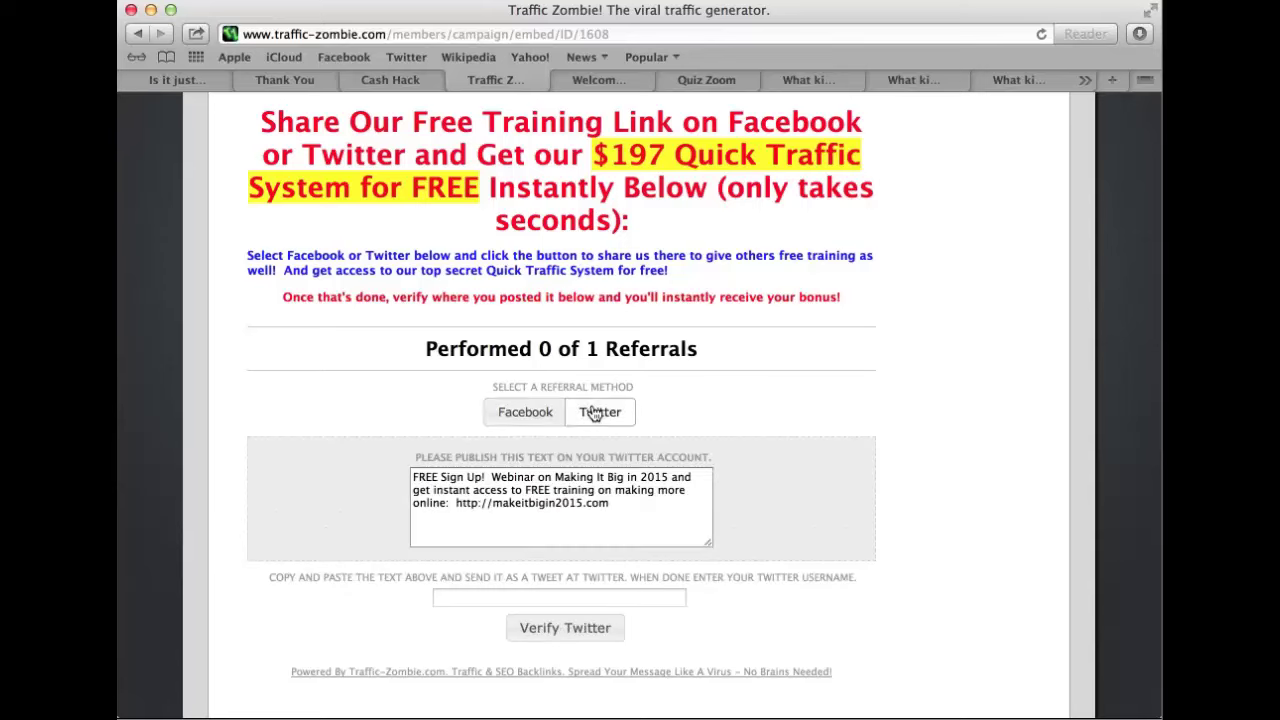
{"action": "left_click", "coordinate": [533, 418]}
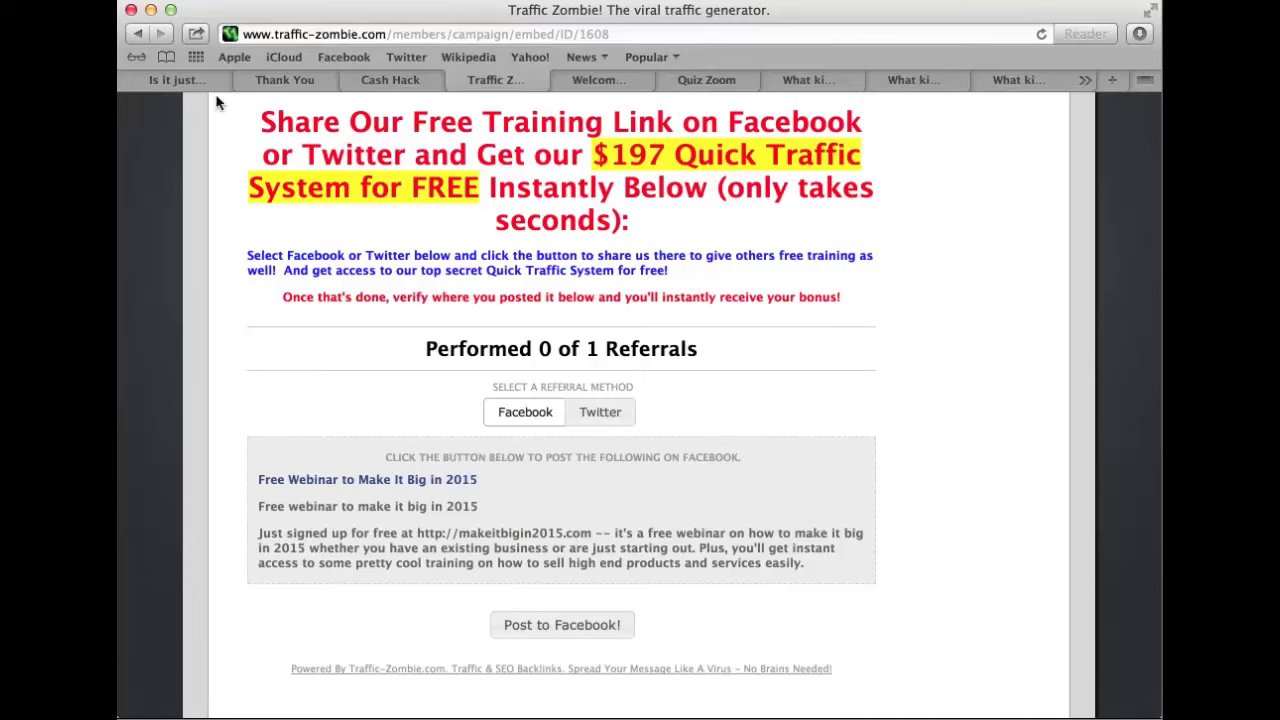
Go back to the campaign list and view make it big 2015's hosted page (0 of 1 referrals).
{"action": "left_click", "coordinate": [138, 34]}
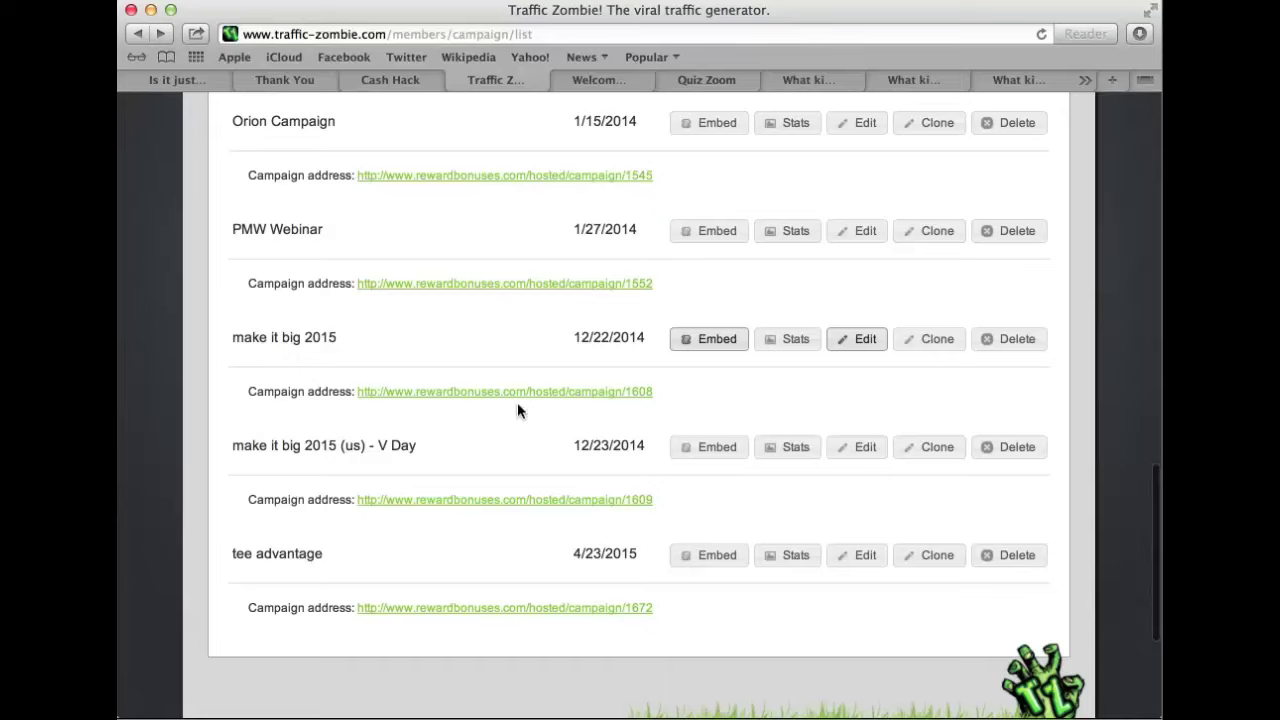
{"action": "left_click", "coordinate": [434, 393]}
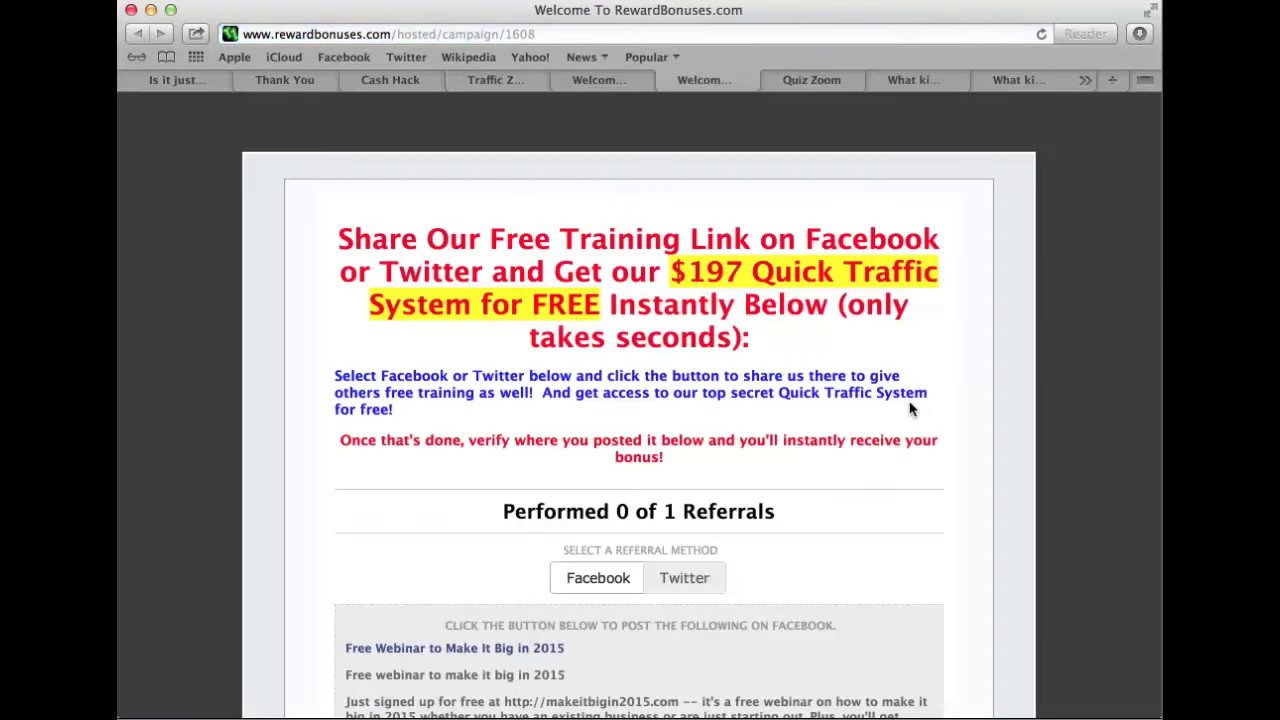
{"action": "scroll", "coordinate": [910, 408], "scroll_direction": "down", "scroll_amount": 1}
{"action": "scroll", "coordinate": [910, 408], "scroll_direction": "down", "scroll_amount": 3}
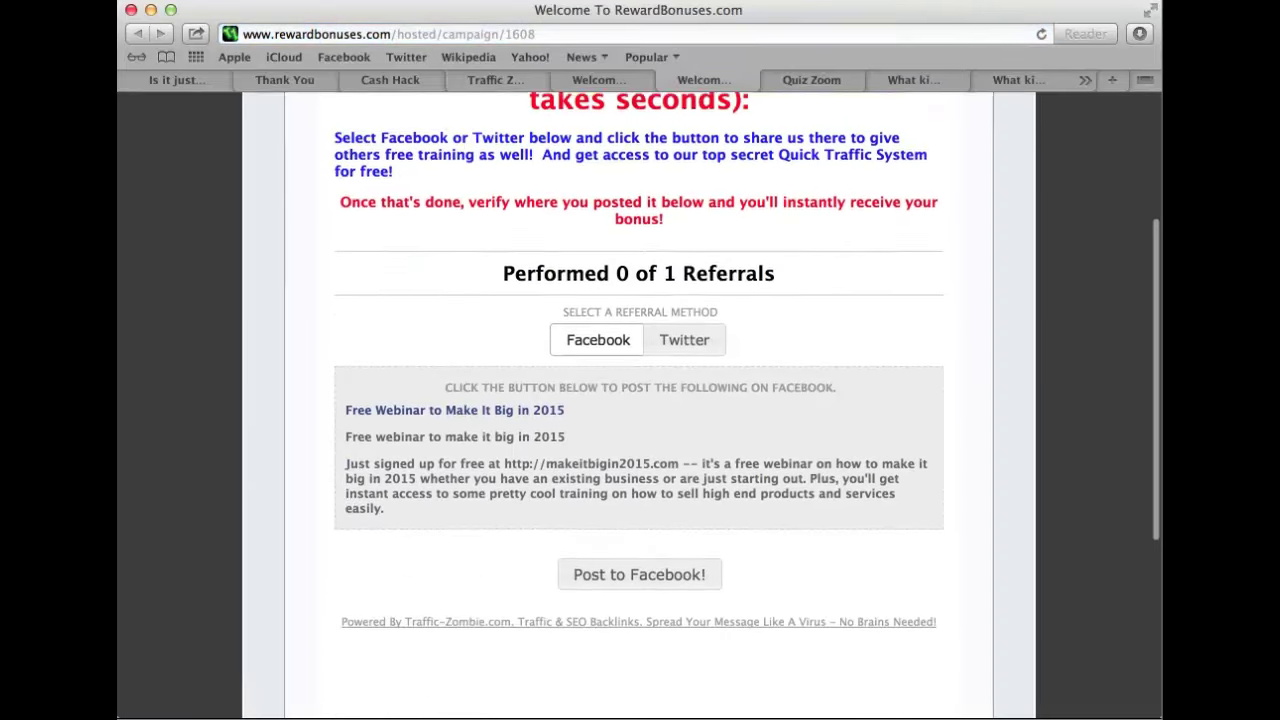
{"action": "scroll", "coordinate": [910, 408], "scroll_direction": "down", "scroll_amount": 1}
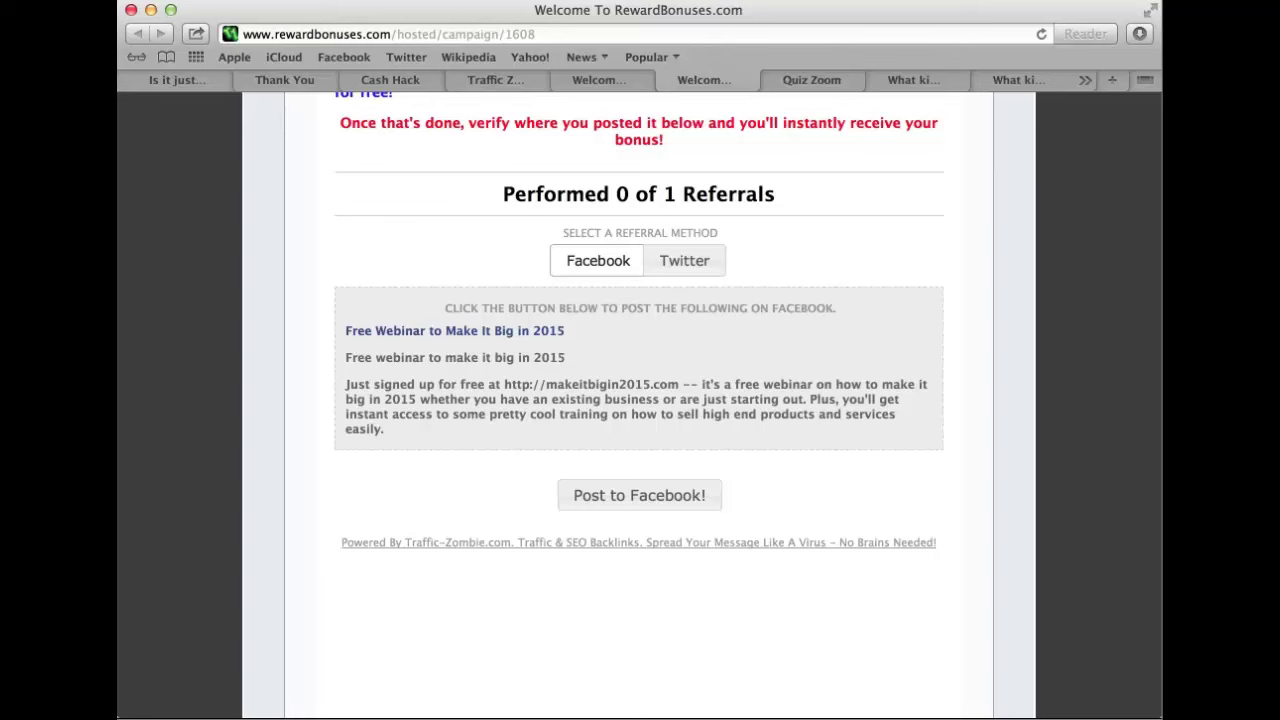
{"action": "scroll", "coordinate": [640, 400], "scroll_direction": "up", "scroll_amount": 1}
{"action": "scroll", "coordinate": [640, 400], "scroll_direction": "up", "scroll_amount": 2}
{"action": "scroll", "coordinate": [640, 400], "scroll_direction": "up", "scroll_amount": 1}
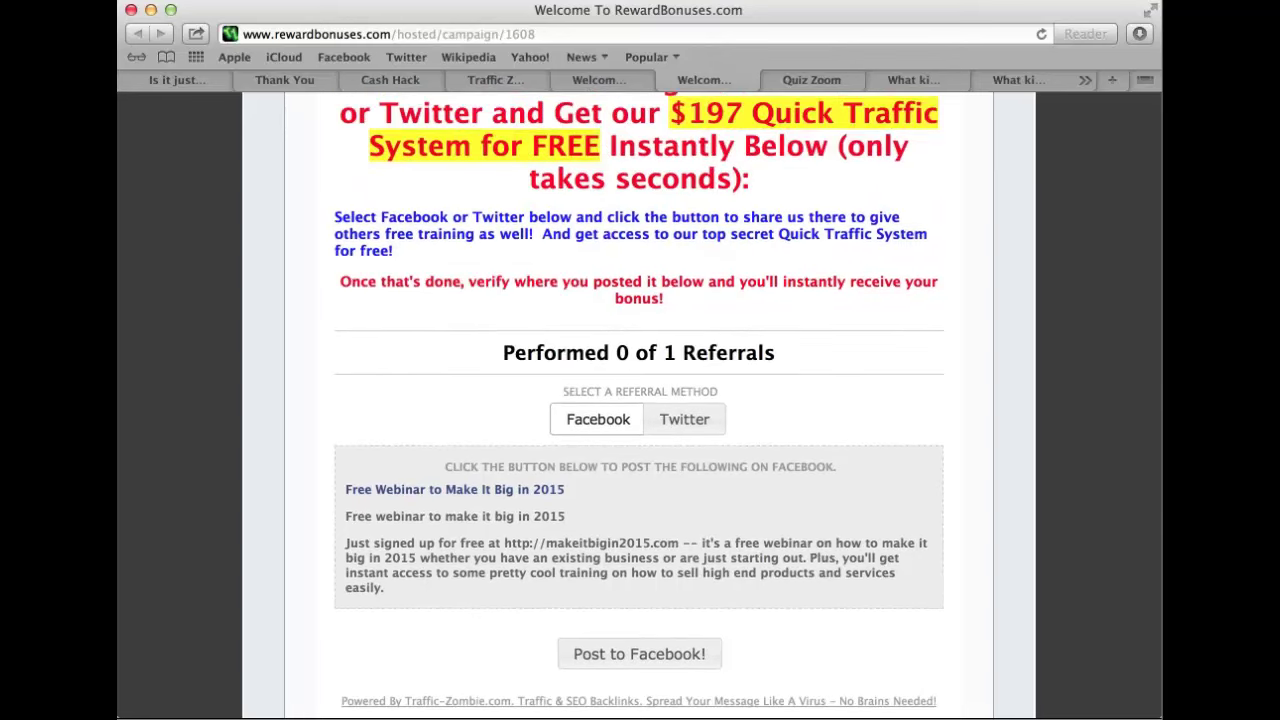
{"action": "scroll", "coordinate": [806, 400], "scroll_direction": "up", "scroll_amount": 1}
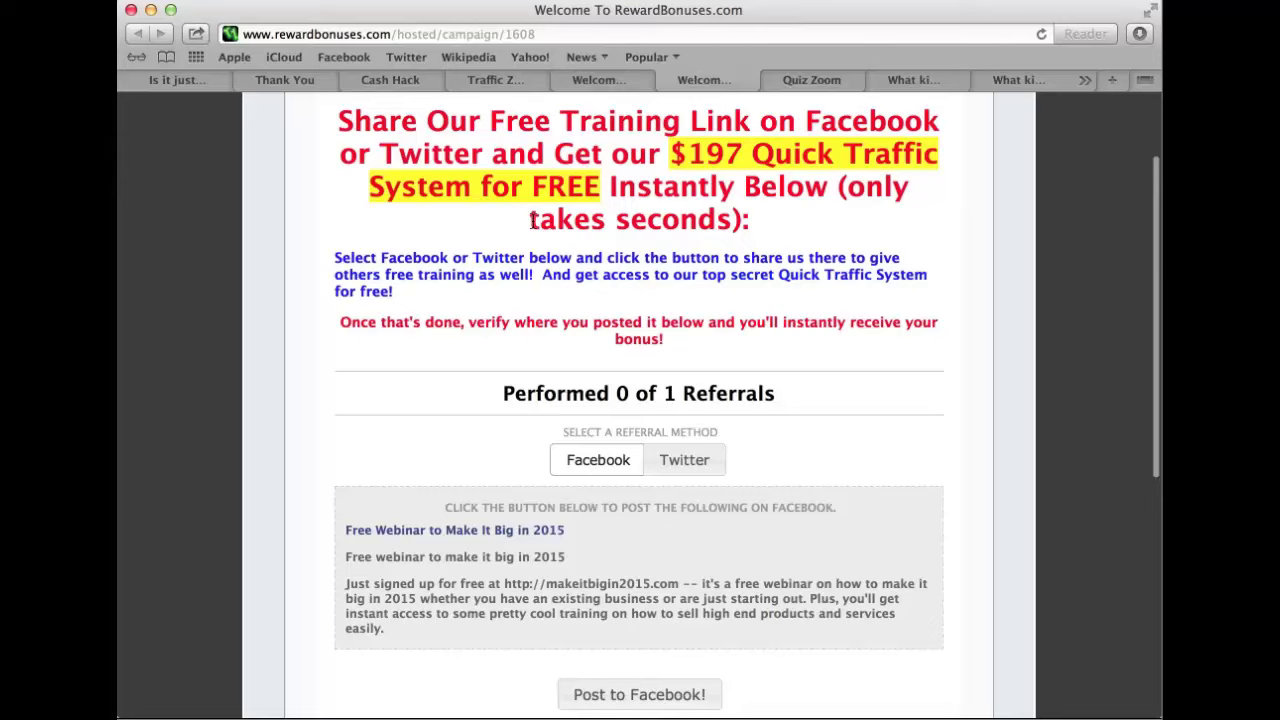
Switch to the Cash Hack tab and scroll to its embedded share widget (0 of 1 referrals).
{"action": "left_click", "coordinate": [403, 81]}
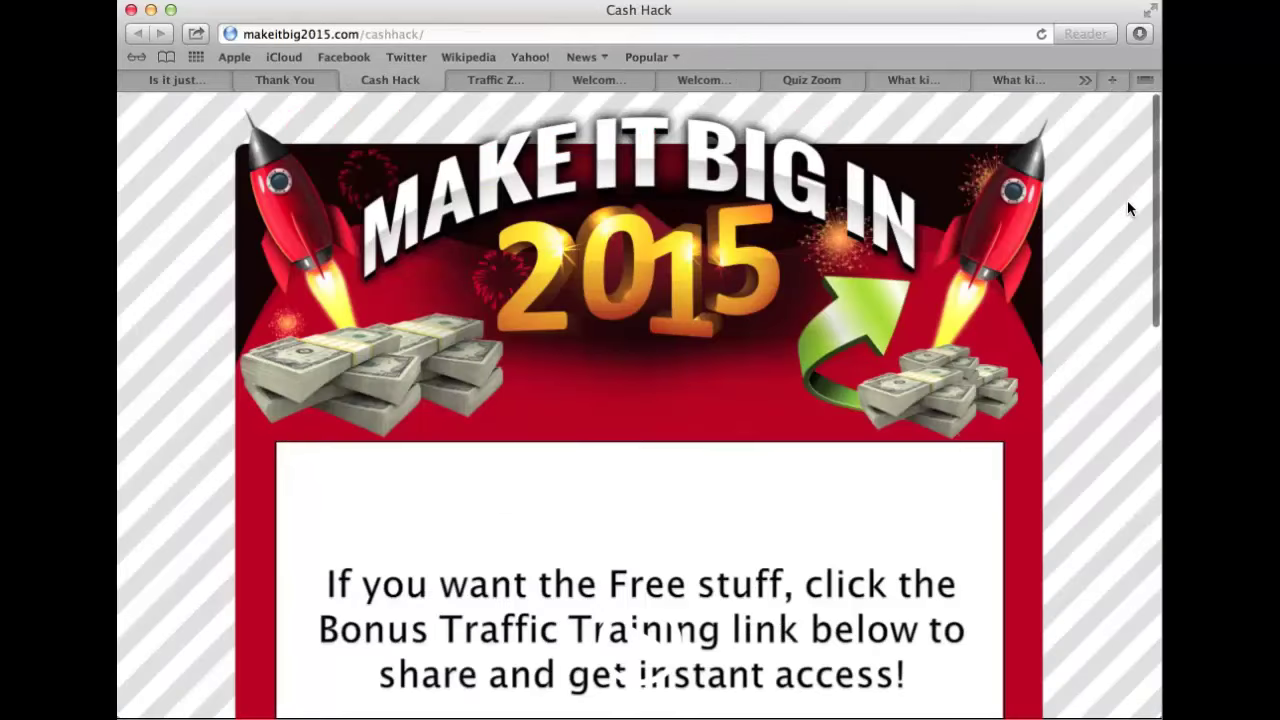
{"action": "scroll", "coordinate": [1127, 200], "scroll_direction": "down", "scroll_amount": 2}
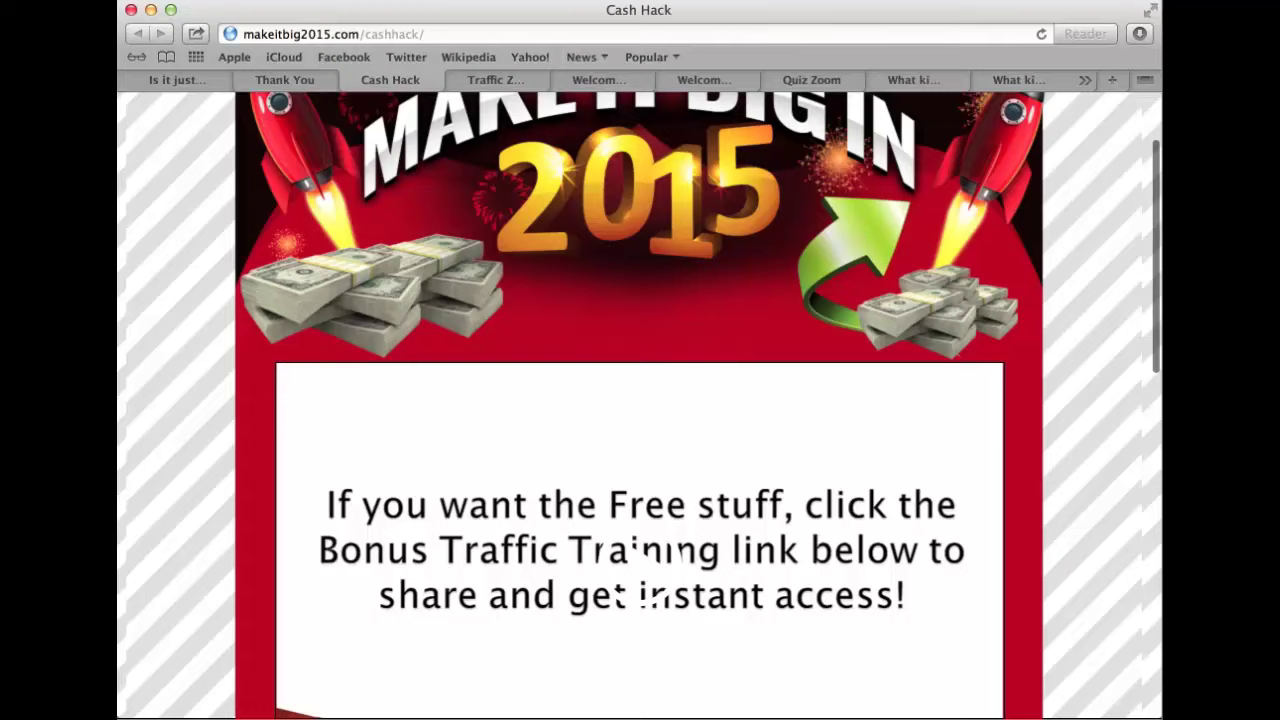
{"action": "scroll", "coordinate": [639, 404], "scroll_direction": "down", "scroll_amount": 2}
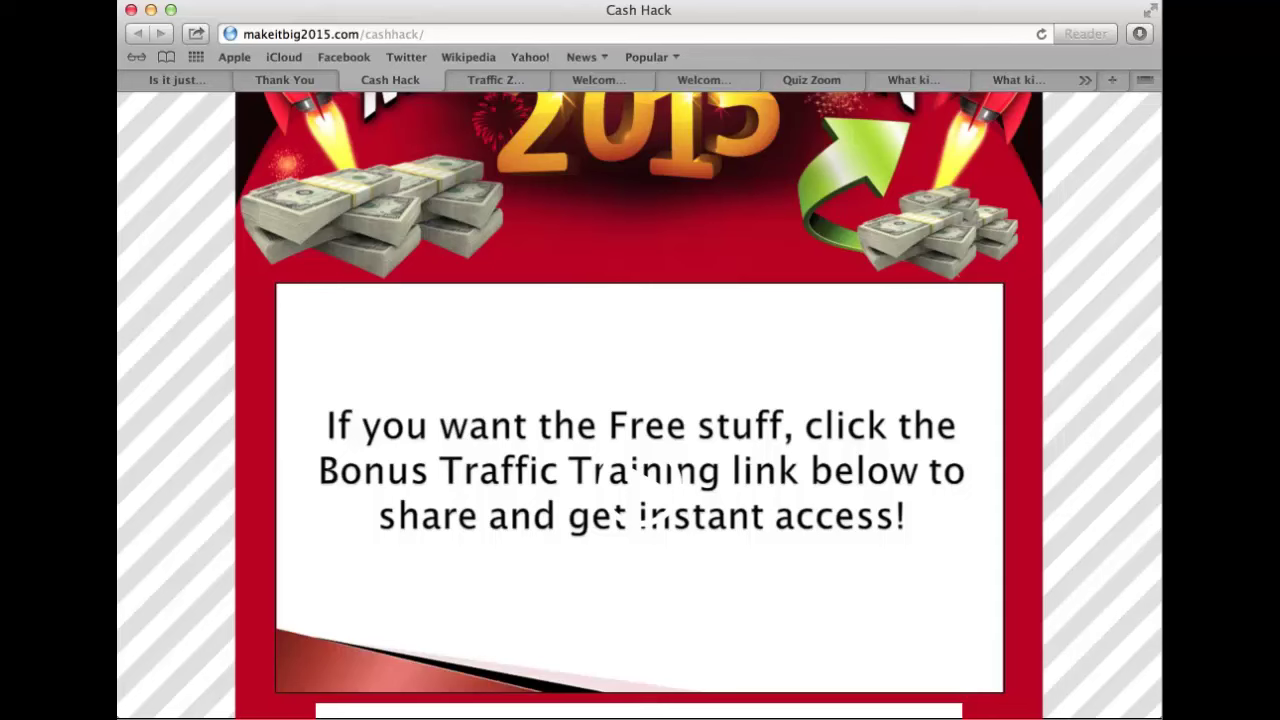
{"action": "scroll", "coordinate": [639, 404], "scroll_direction": "down", "scroll_amount": 2}
{"action": "scroll", "coordinate": [639, 404], "scroll_direction": "down", "scroll_amount": 1}
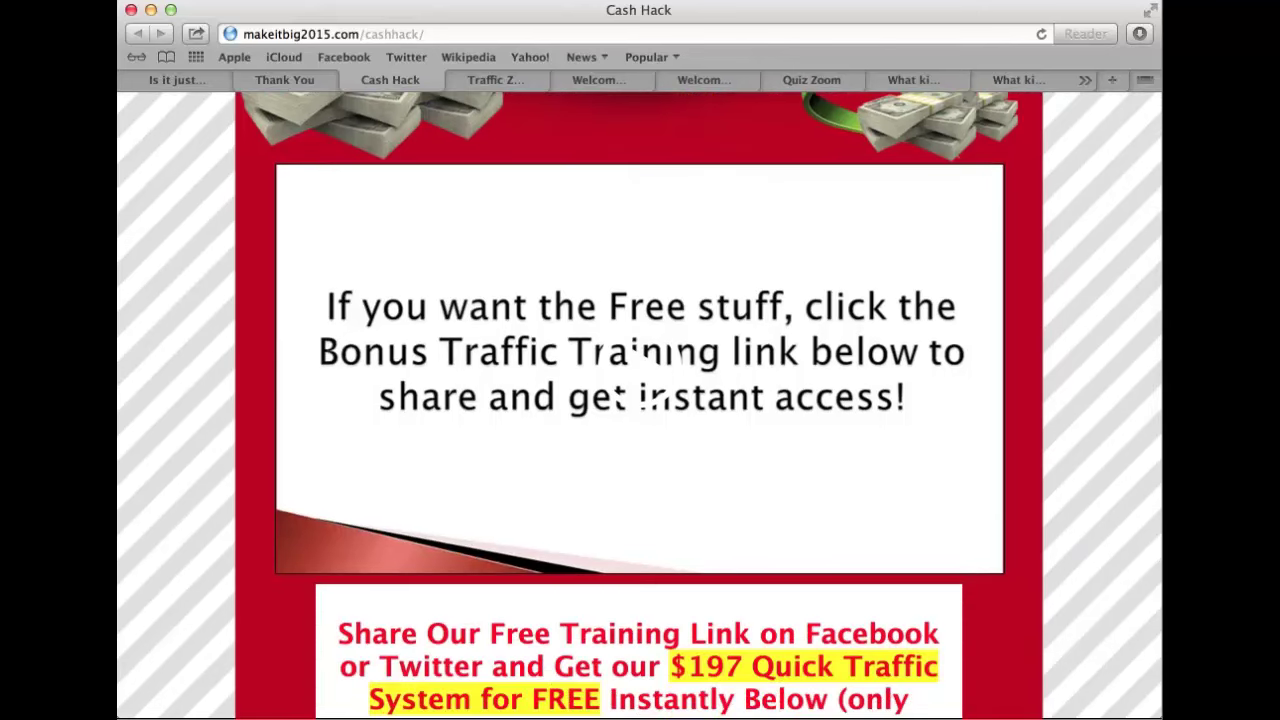
{"action": "scroll", "coordinate": [639, 404], "scroll_direction": "down", "scroll_amount": 2}
{"action": "scroll", "coordinate": [639, 404], "scroll_direction": "down", "scroll_amount": 3}
{"action": "scroll", "coordinate": [639, 404], "scroll_direction": "down", "scroll_amount": 2}
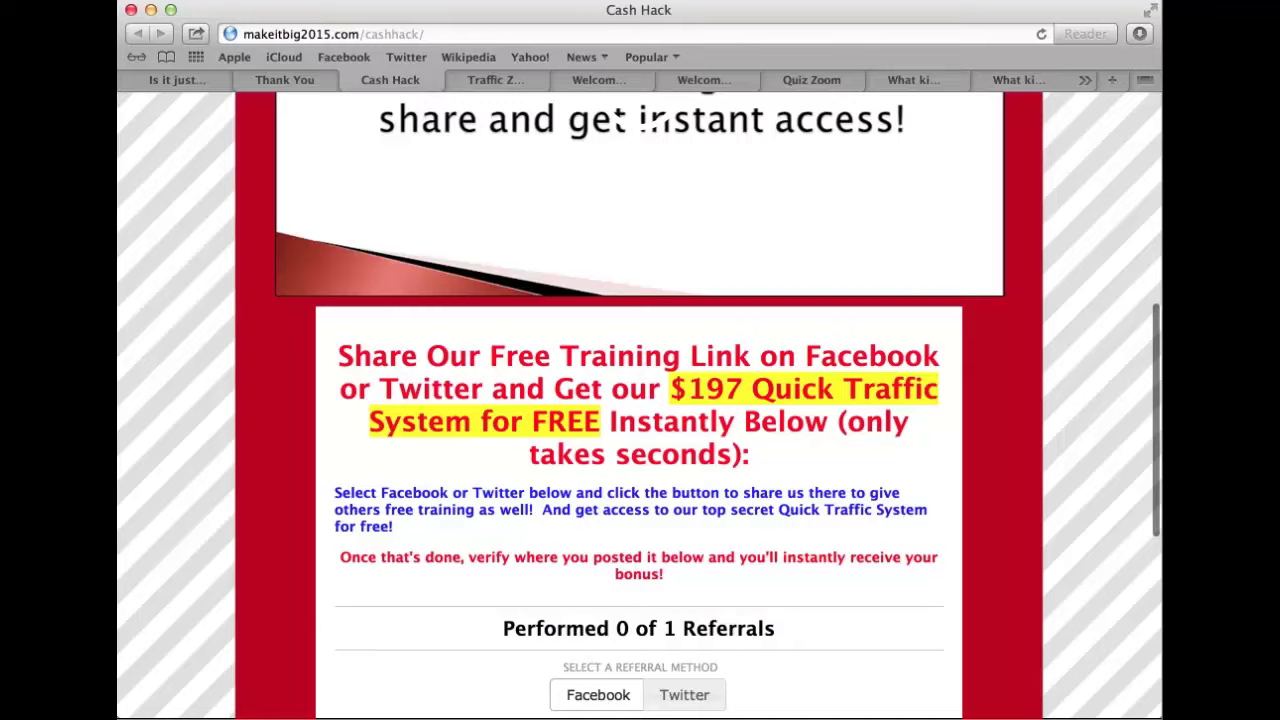
{"action": "scroll", "coordinate": [639, 404], "scroll_direction": "down", "scroll_amount": 3}
{"action": "scroll", "coordinate": [639, 404], "scroll_direction": "down", "scroll_amount": 1}
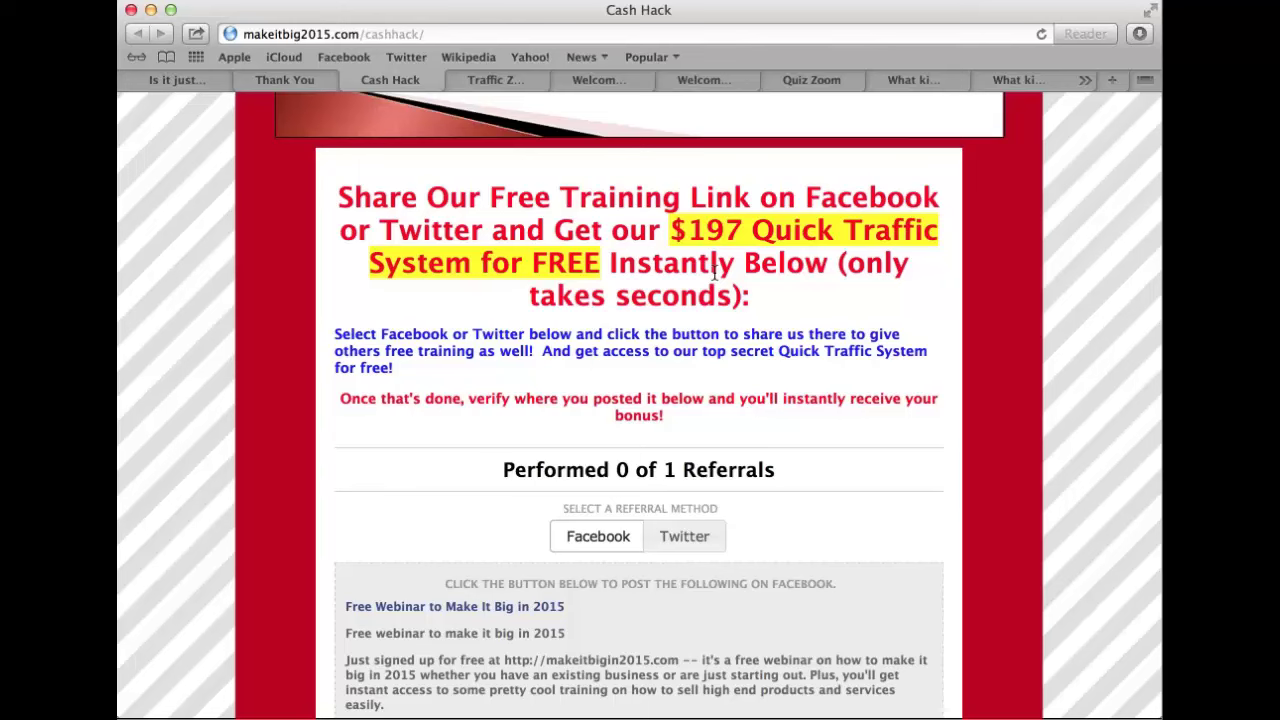
{"action": "scroll", "coordinate": [714, 272], "scroll_direction": "down", "scroll_amount": 1}
{"action": "scroll", "coordinate": [714, 272], "scroll_direction": "down", "scroll_amount": 2}
{"action": "scroll", "coordinate": [714, 272], "scroll_direction": "up", "scroll_amount": 3}
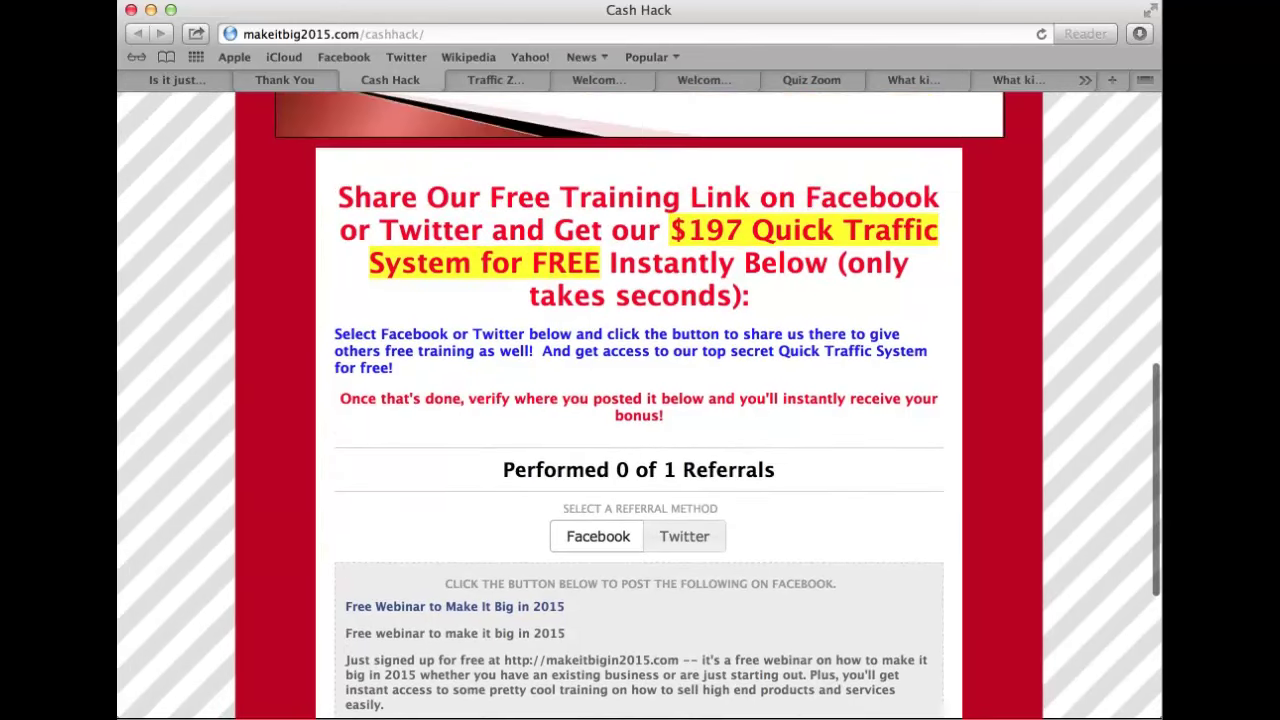
Switch to the Thank You tab and scroll to the 'You're In' message and share widget.
{"action": "left_click", "coordinate": [276, 82]}
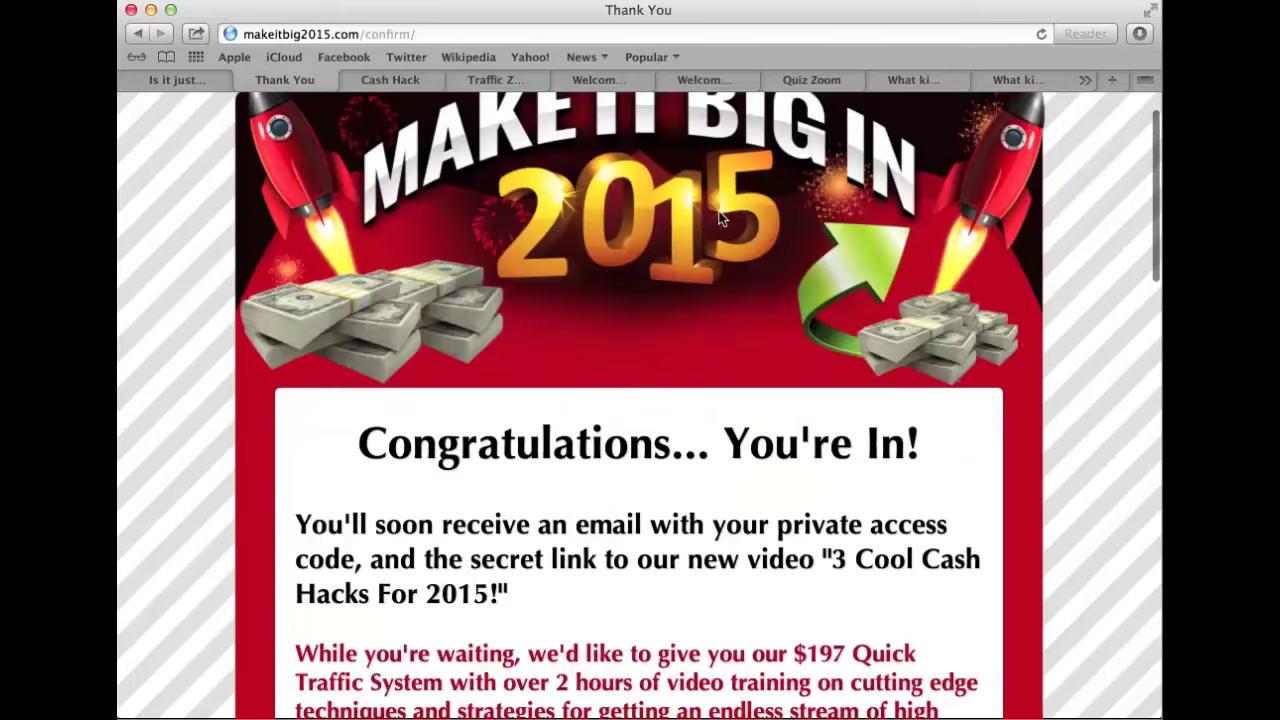
{"action": "scroll", "coordinate": [724, 222], "scroll_direction": "down", "scroll_amount": 1}
{"action": "scroll", "coordinate": [724, 222], "scroll_direction": "down", "scroll_amount": 4}
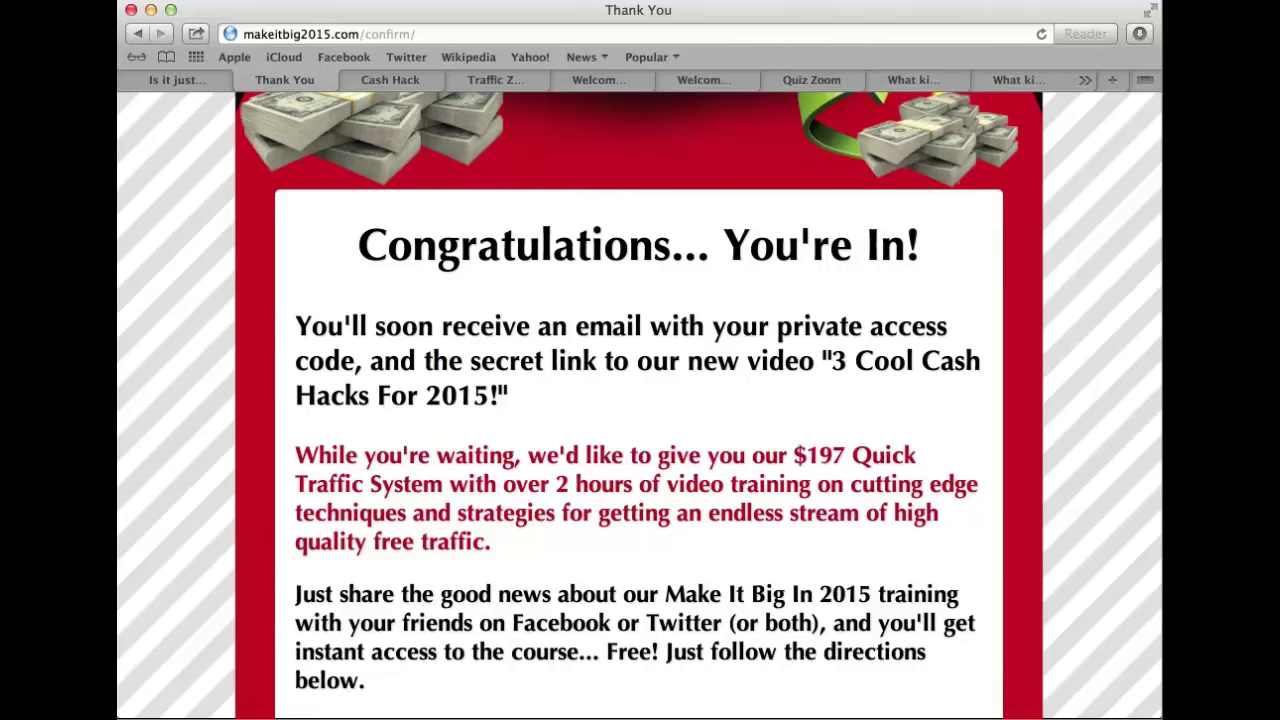
{"action": "scroll", "coordinate": [640, 400], "scroll_direction": "down", "scroll_amount": 3}
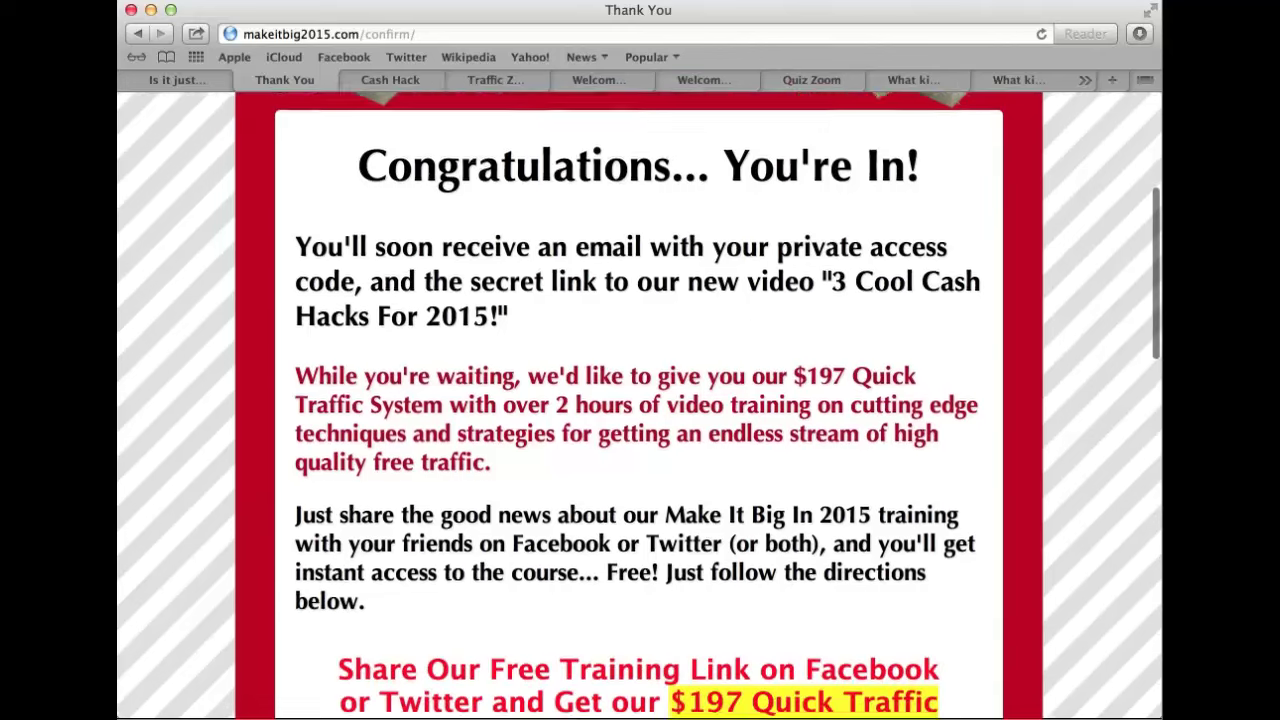
{"action": "scroll", "coordinate": [640, 400], "scroll_direction": "down", "scroll_amount": 1}
{"action": "scroll", "coordinate": [640, 400], "scroll_direction": "down", "scroll_amount": 3}
{"action": "scroll", "coordinate": [640, 400], "scroll_direction": "down", "scroll_amount": 5}
{"action": "scroll", "coordinate": [640, 400], "scroll_direction": "down", "scroll_amount": 2}
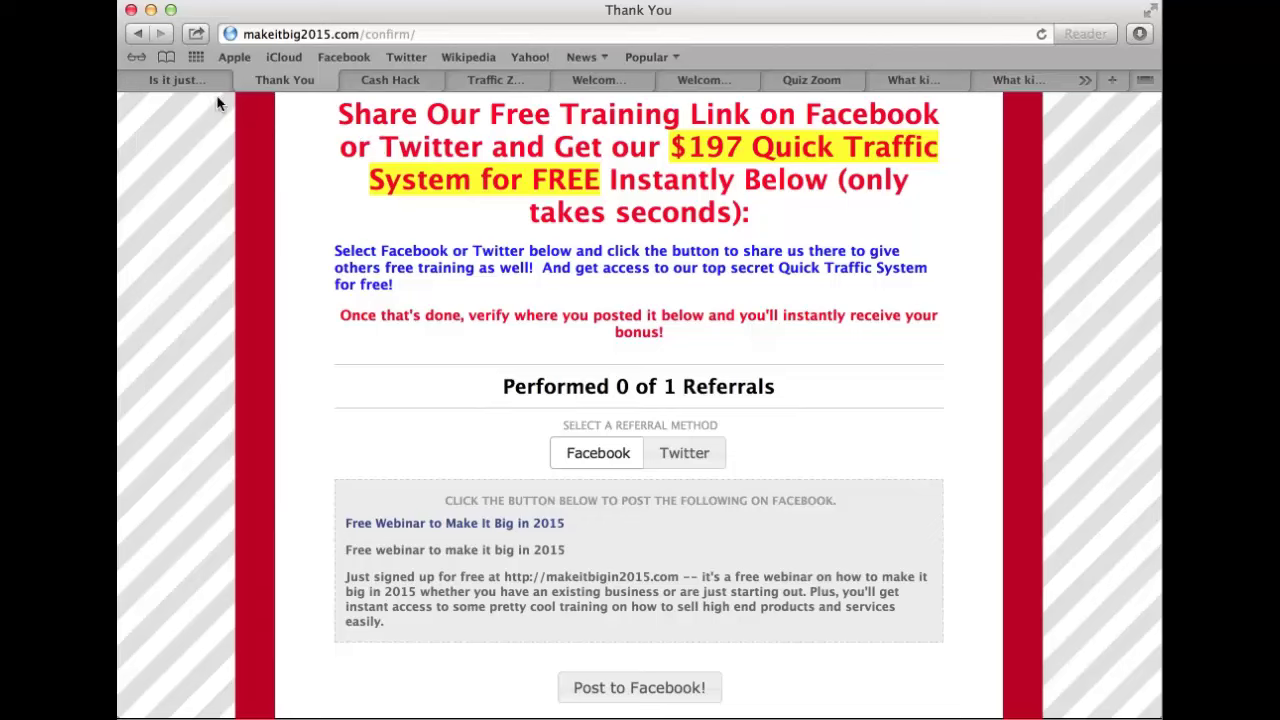
Switch to the allcrazycats.com 'Is it just me?' post with its 0-of-5 referral popup.
{"action": "left_click", "coordinate": [187, 80]}
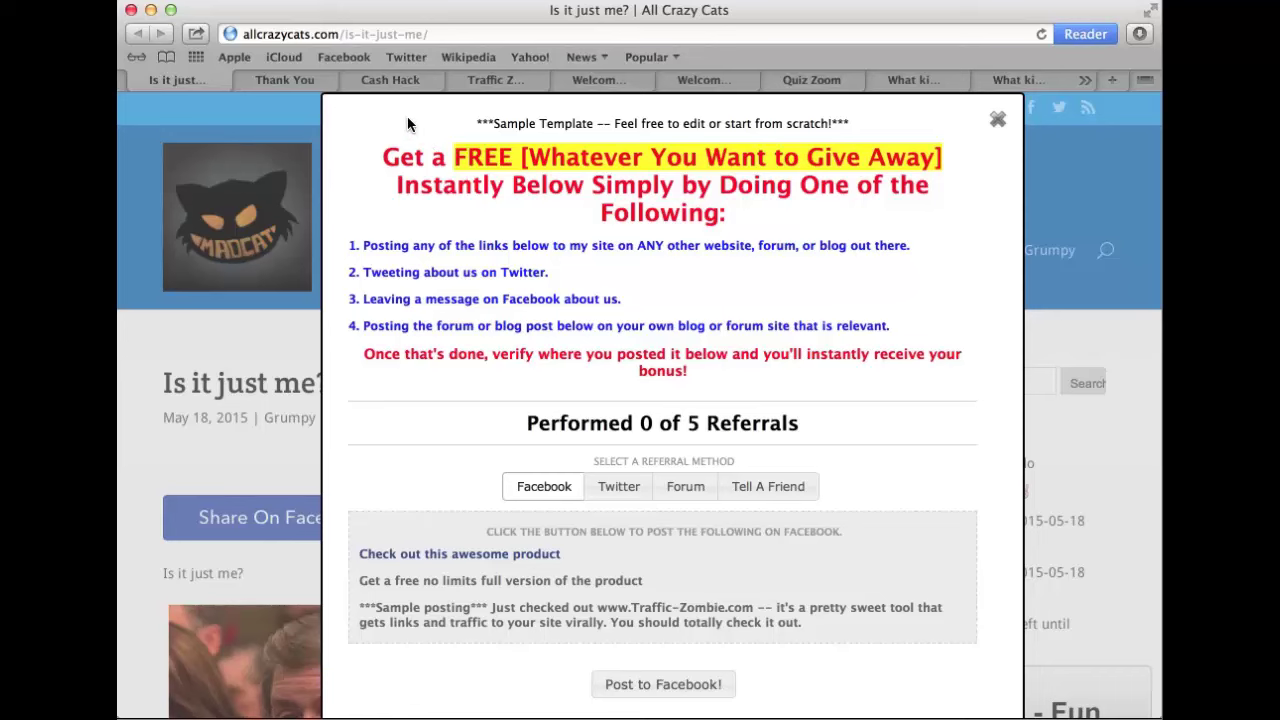
Switch back to the Traffic Zombie tab showing the campaign list.
{"action": "left_click", "coordinate": [492, 80]}
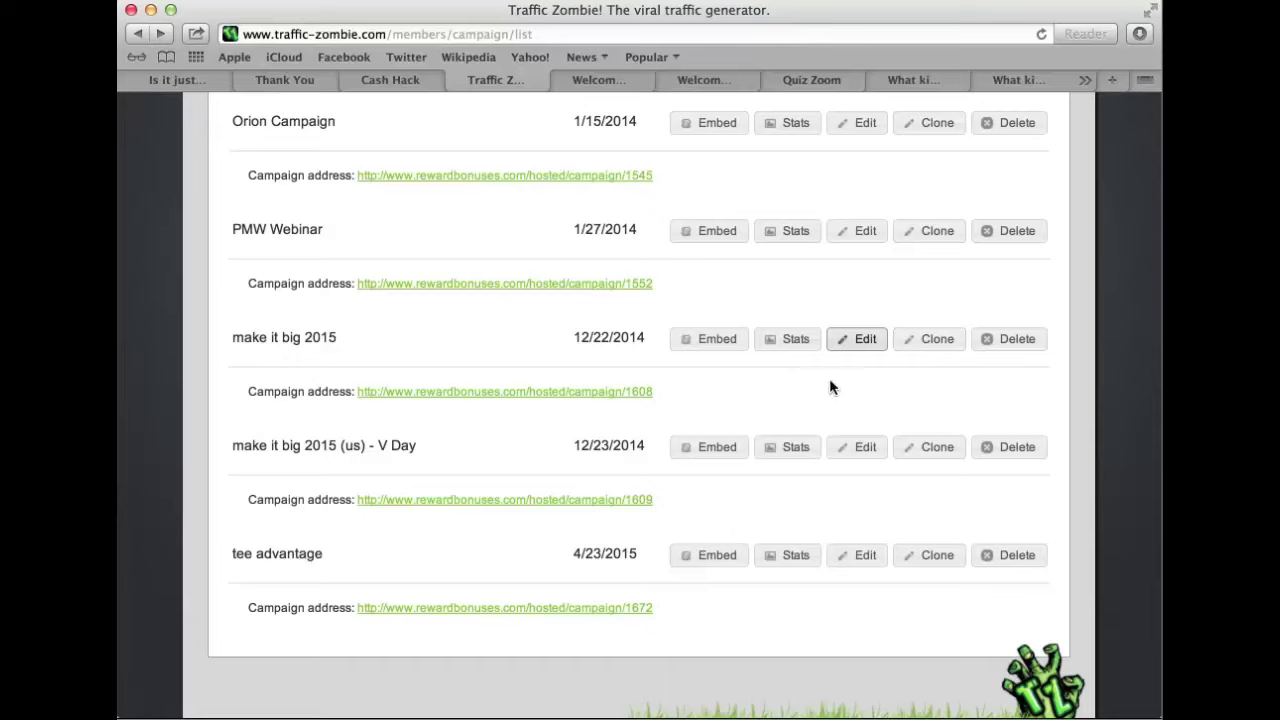
Open Stats for make it big 2015: 623 Facebook, 158 Twitter, 781 referrals, 774 completions.
{"action": "left_click", "coordinate": [786, 342]}
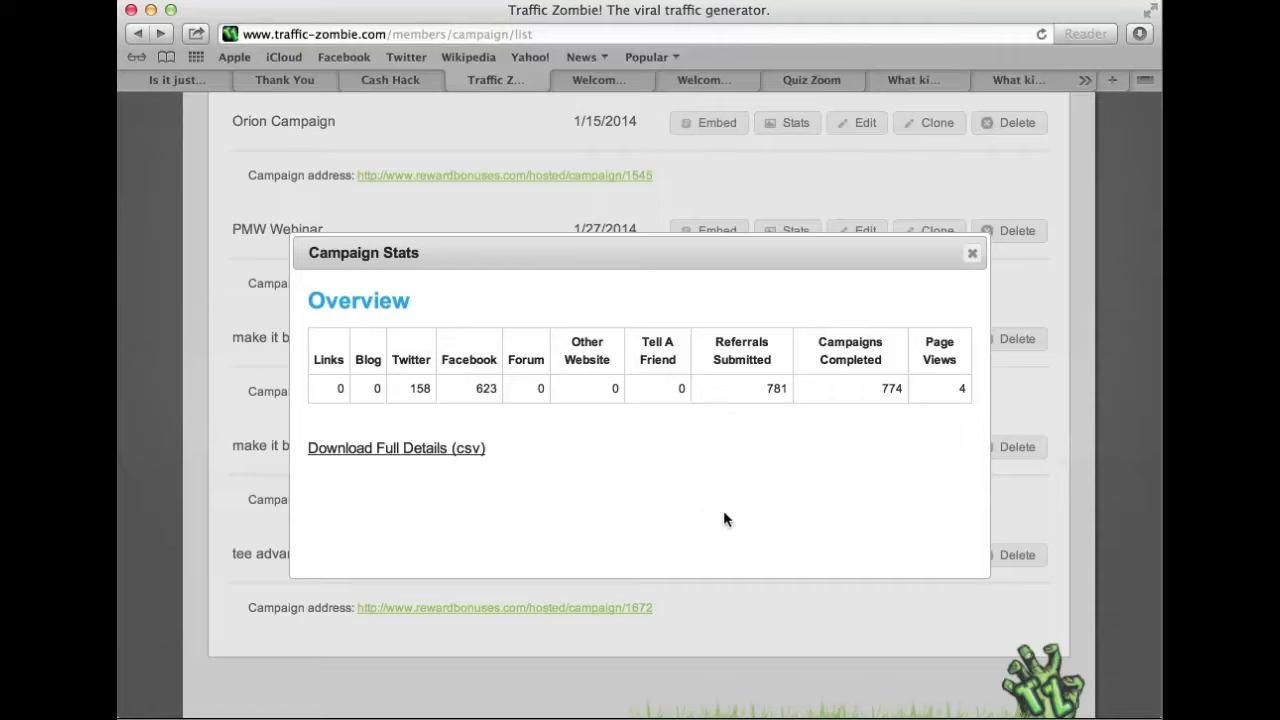
Dismiss the Campaign Stats dialog with its × button.
{"action": "left_click", "coordinate": [971, 257]}
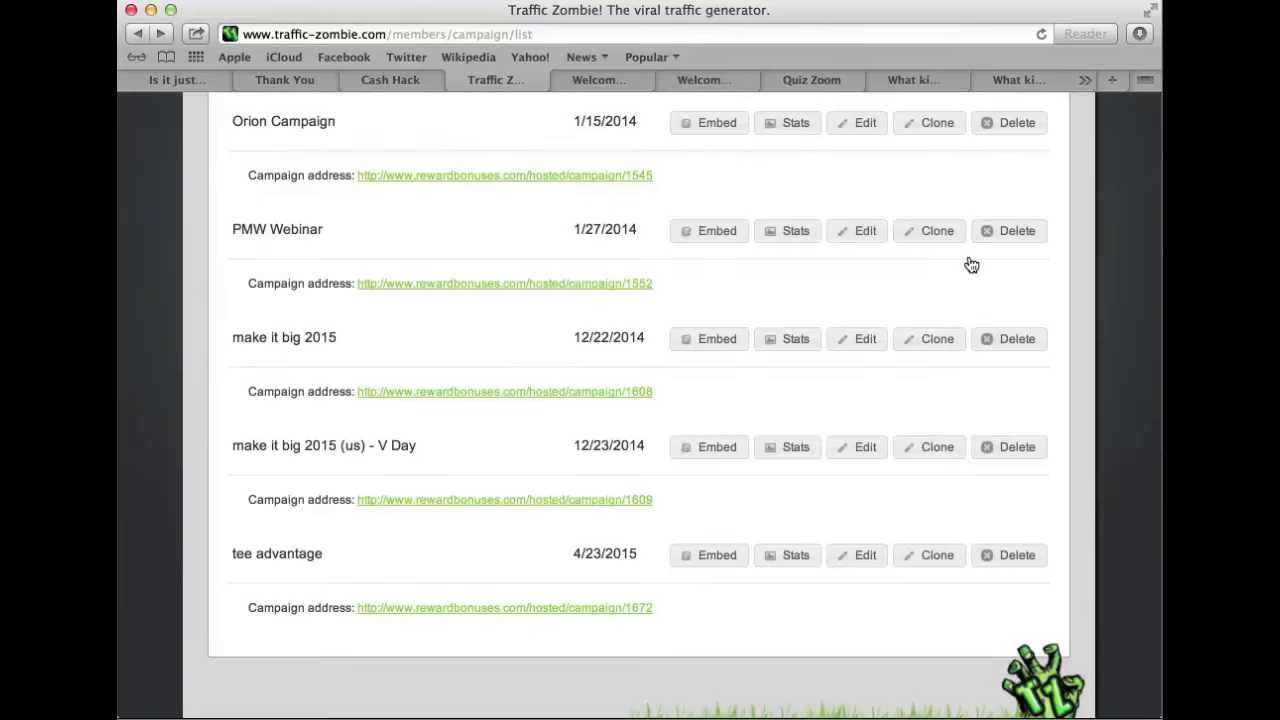